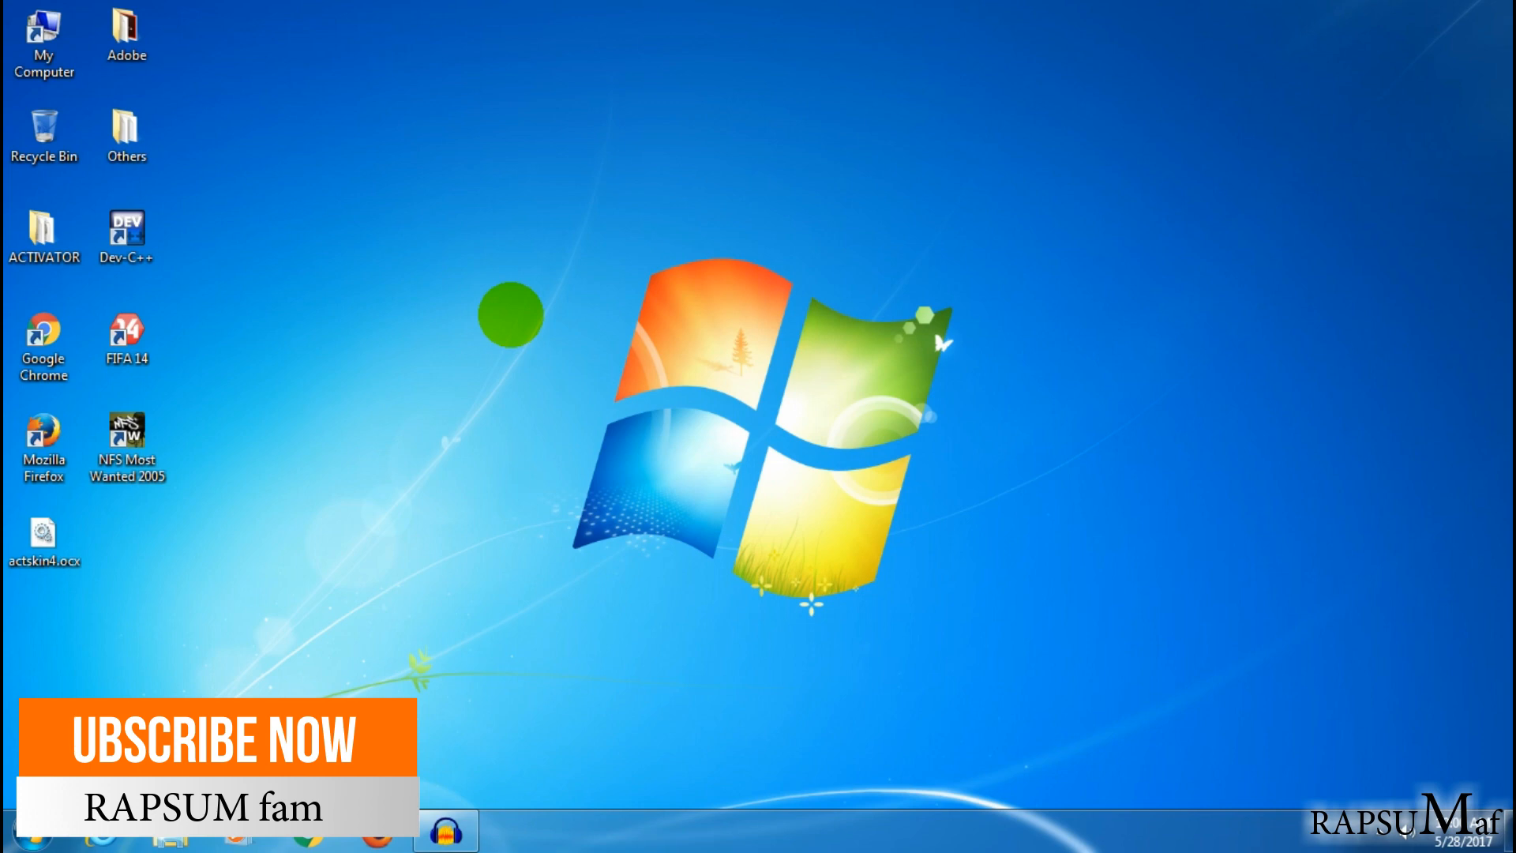
Drag the actskin4.ocx icon from the left column onto the open middle of the desktop.
click(43, 539)
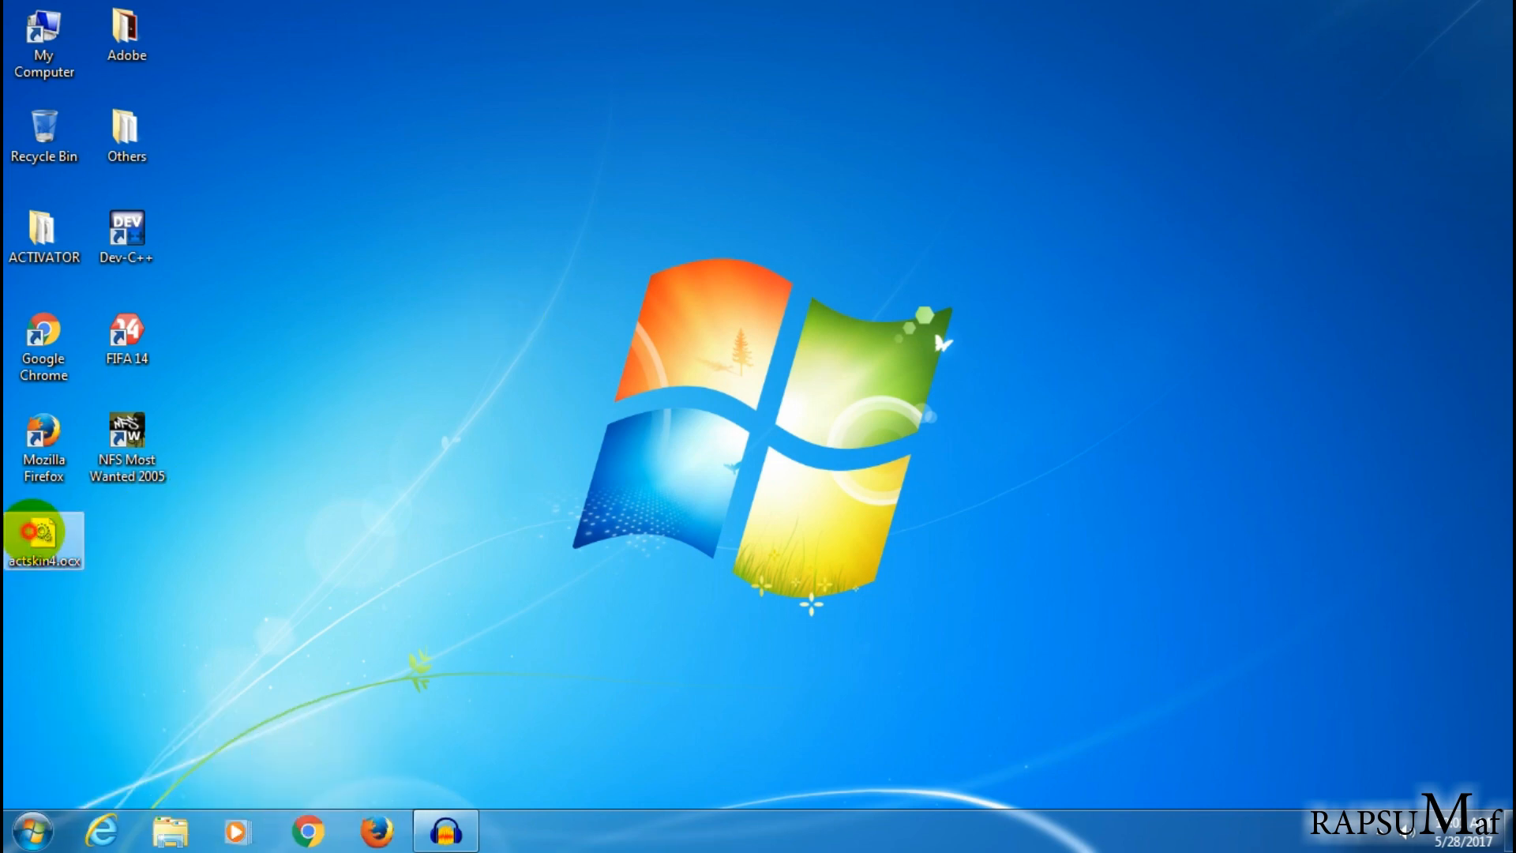
mouse_move(35, 533)
mouse_down()
mouse_move(485, 306)
mouse_move(468, 326)
mouse_up()
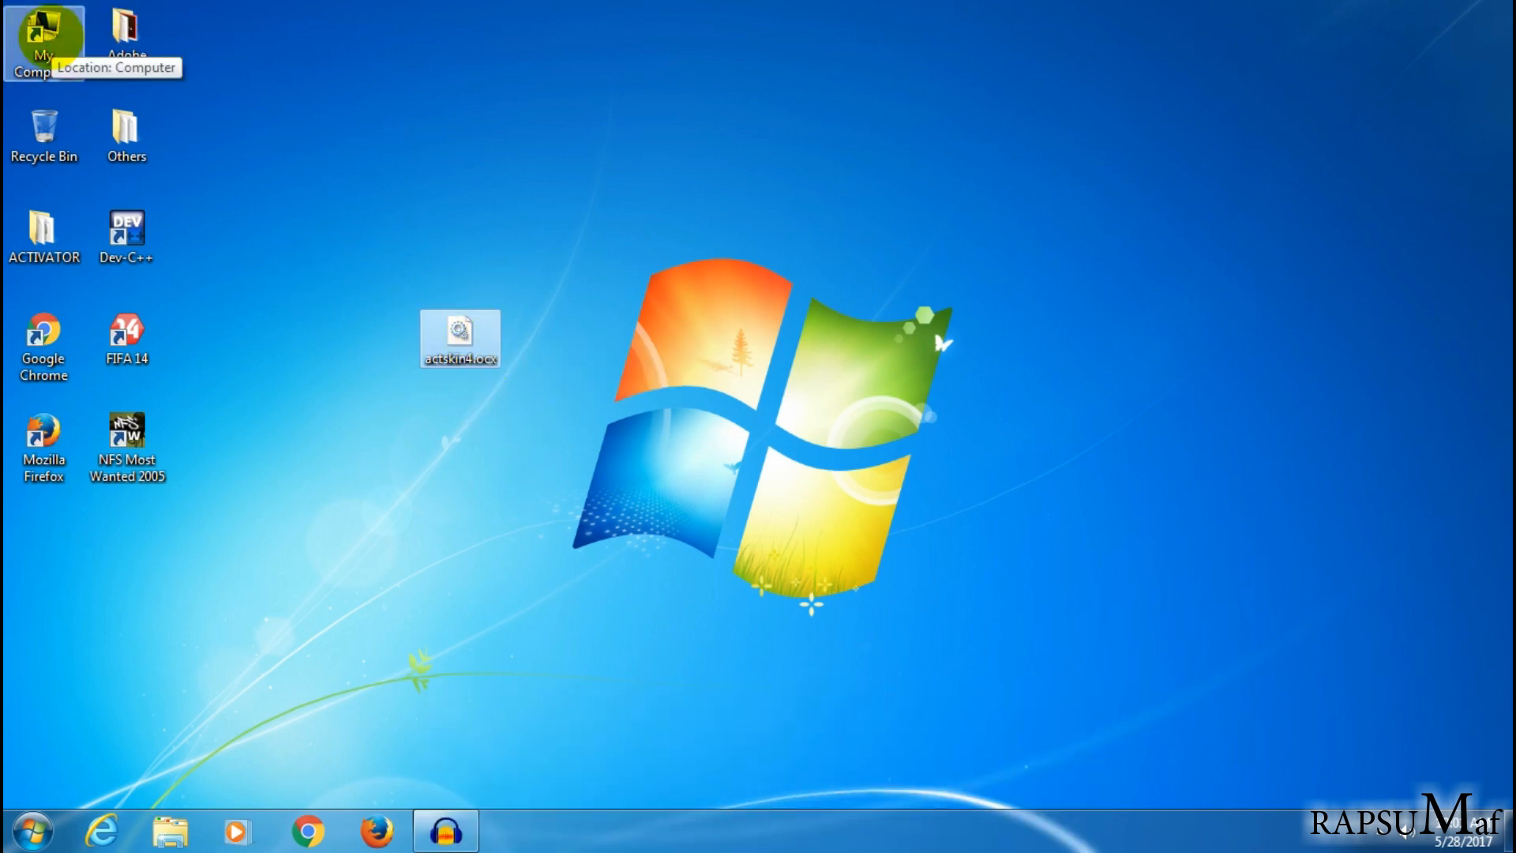
Navigate Computer > C: > Windows > System32 in a maximized window, then minimize it to show the desktop.
double_click(44, 41)
double_click(758, 255)
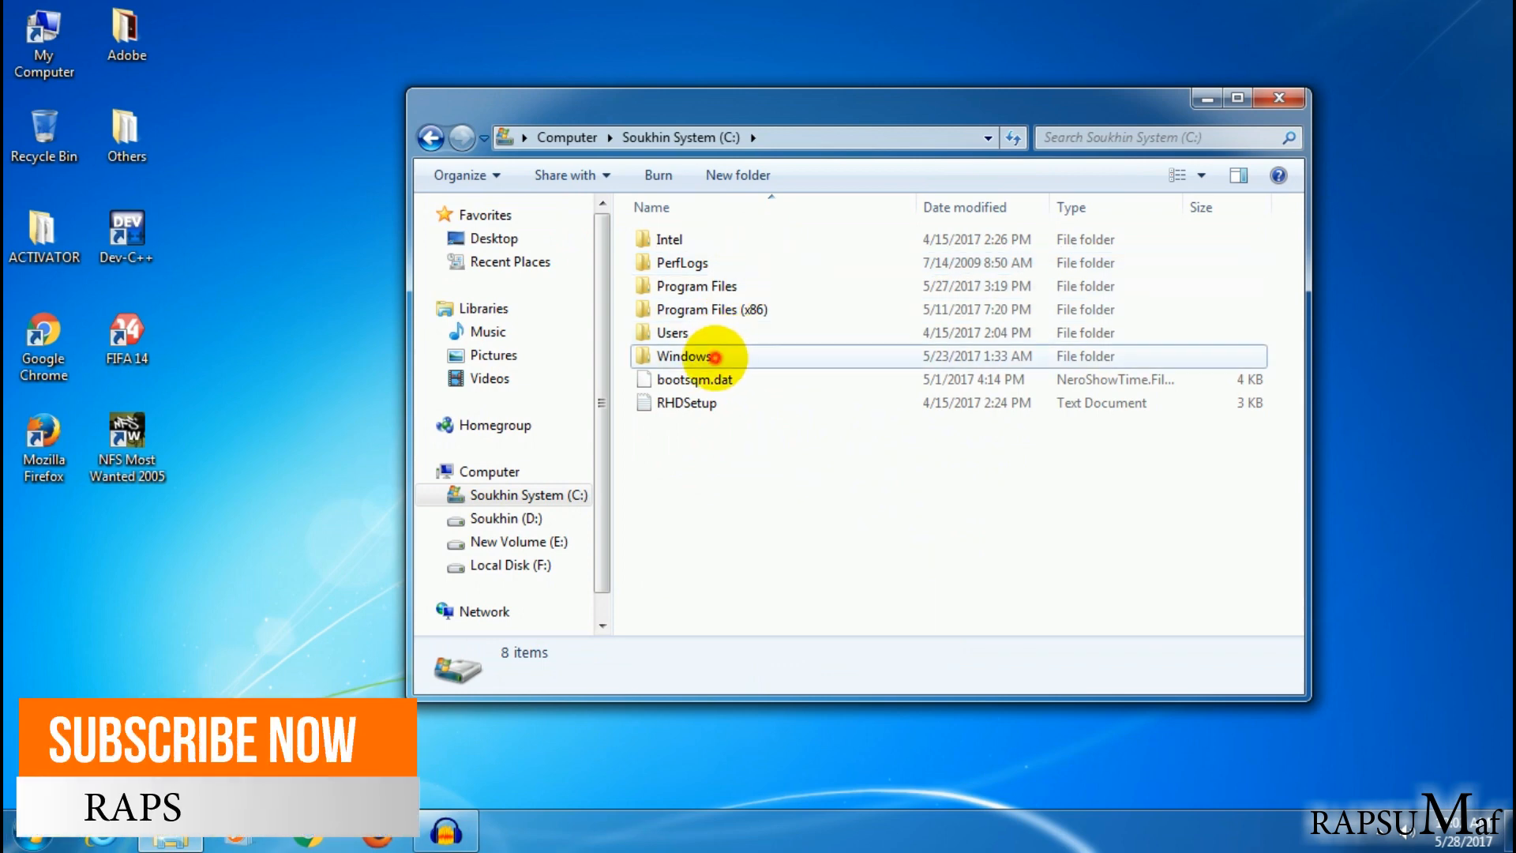
double_click(714, 355)
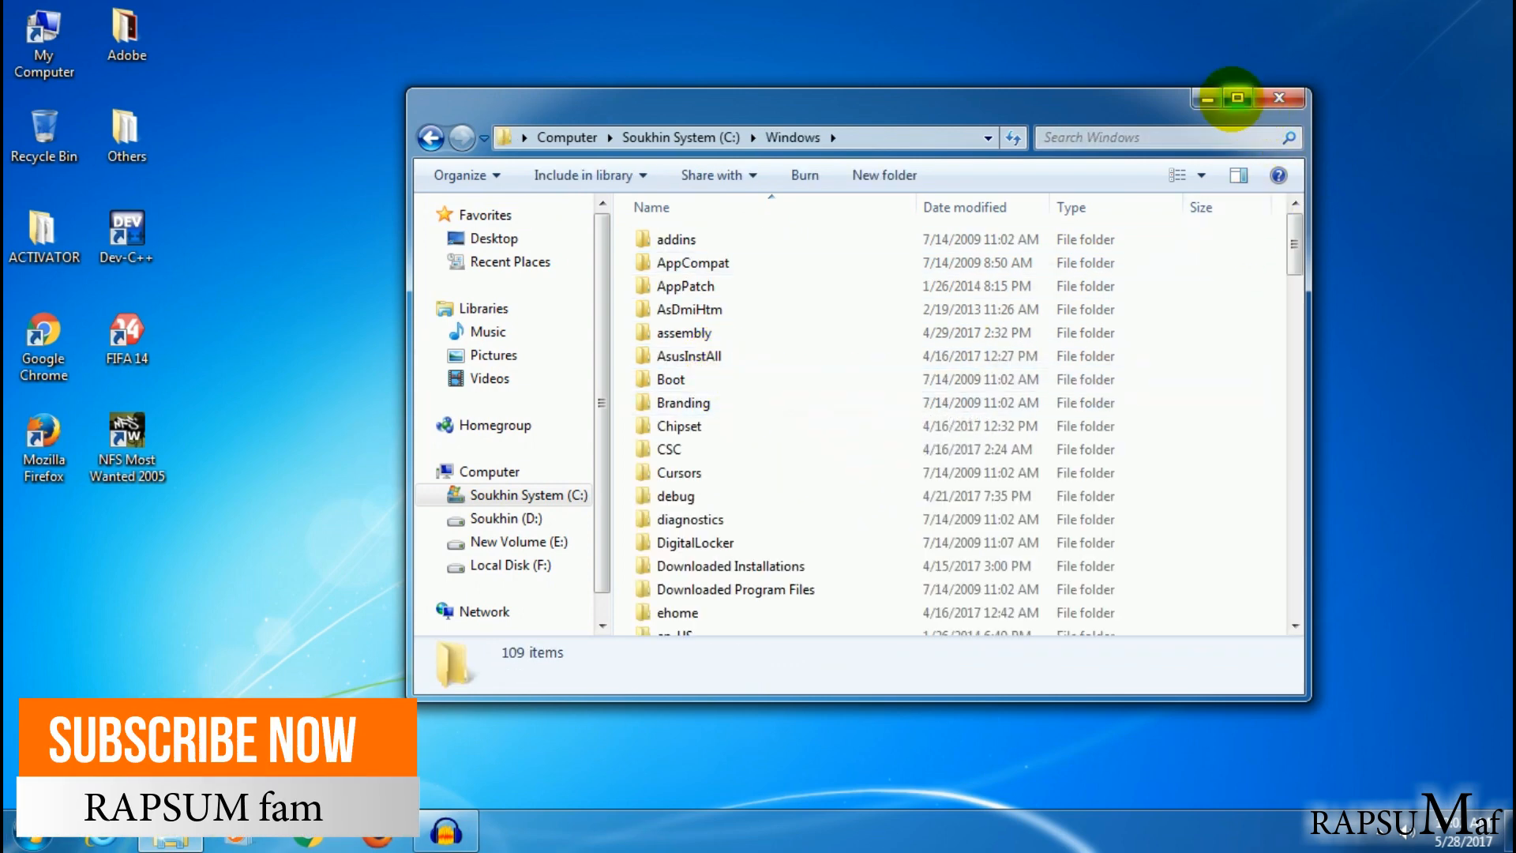
click(1237, 99)
drag(1506, 178, 1507, 438)
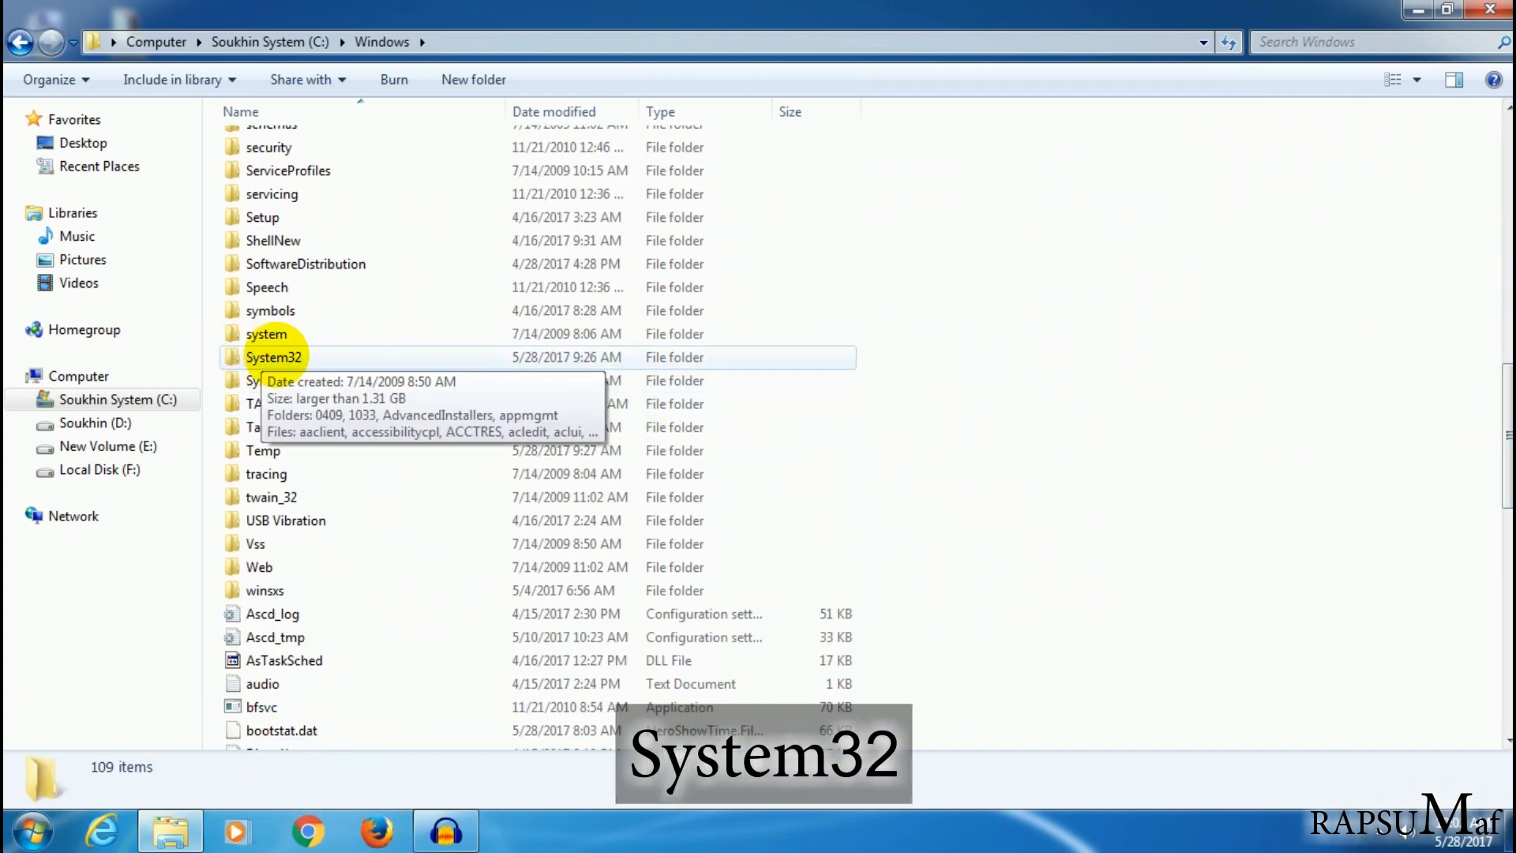
double_click(266, 356)
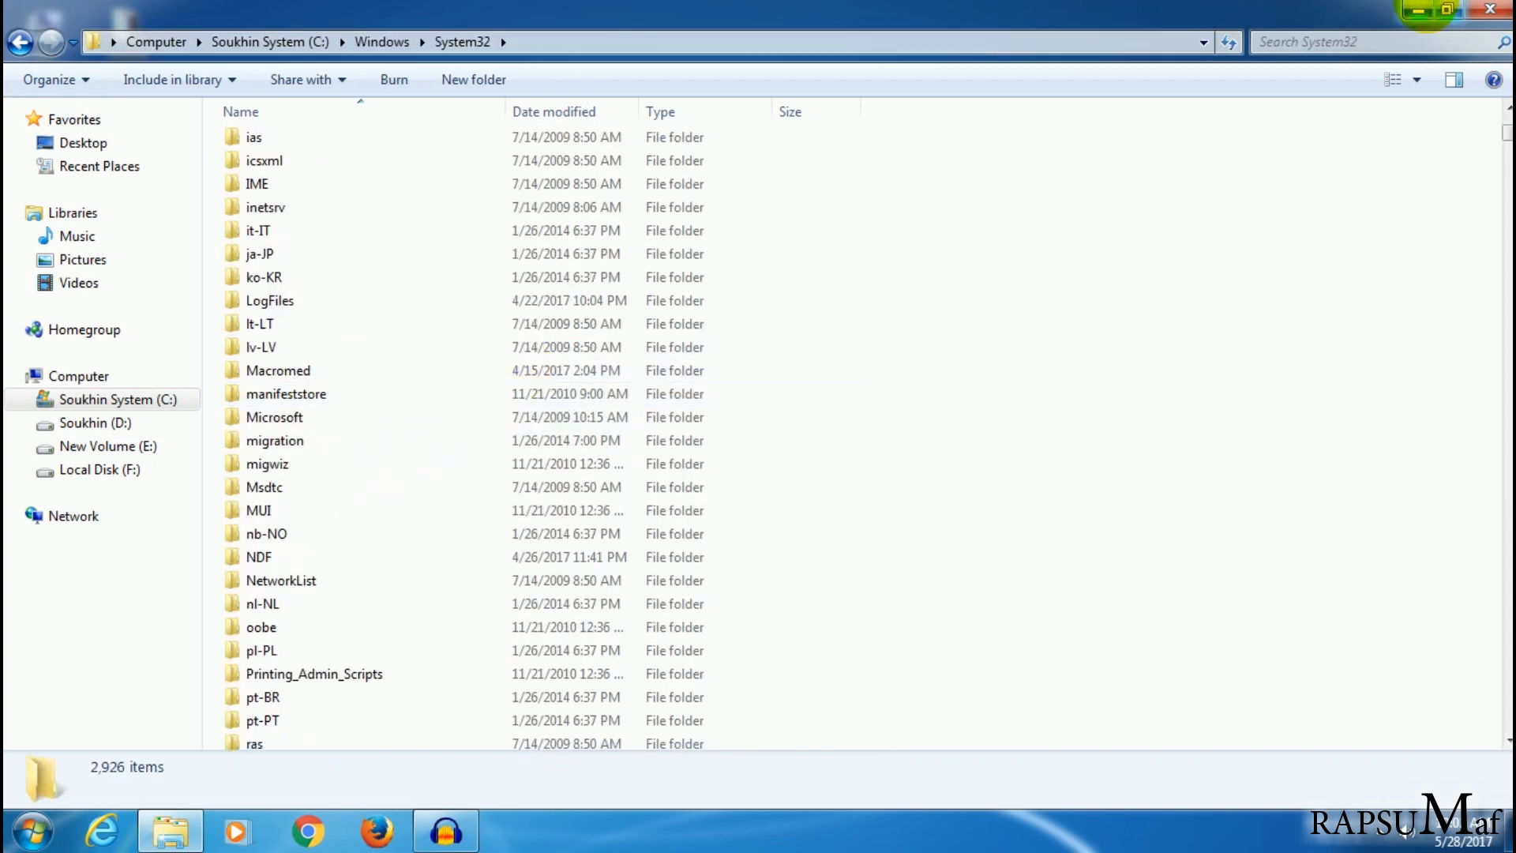
click(1431, 13)
Copy actskin4.ocx from the desktop to the clipboard.
click(462, 341)
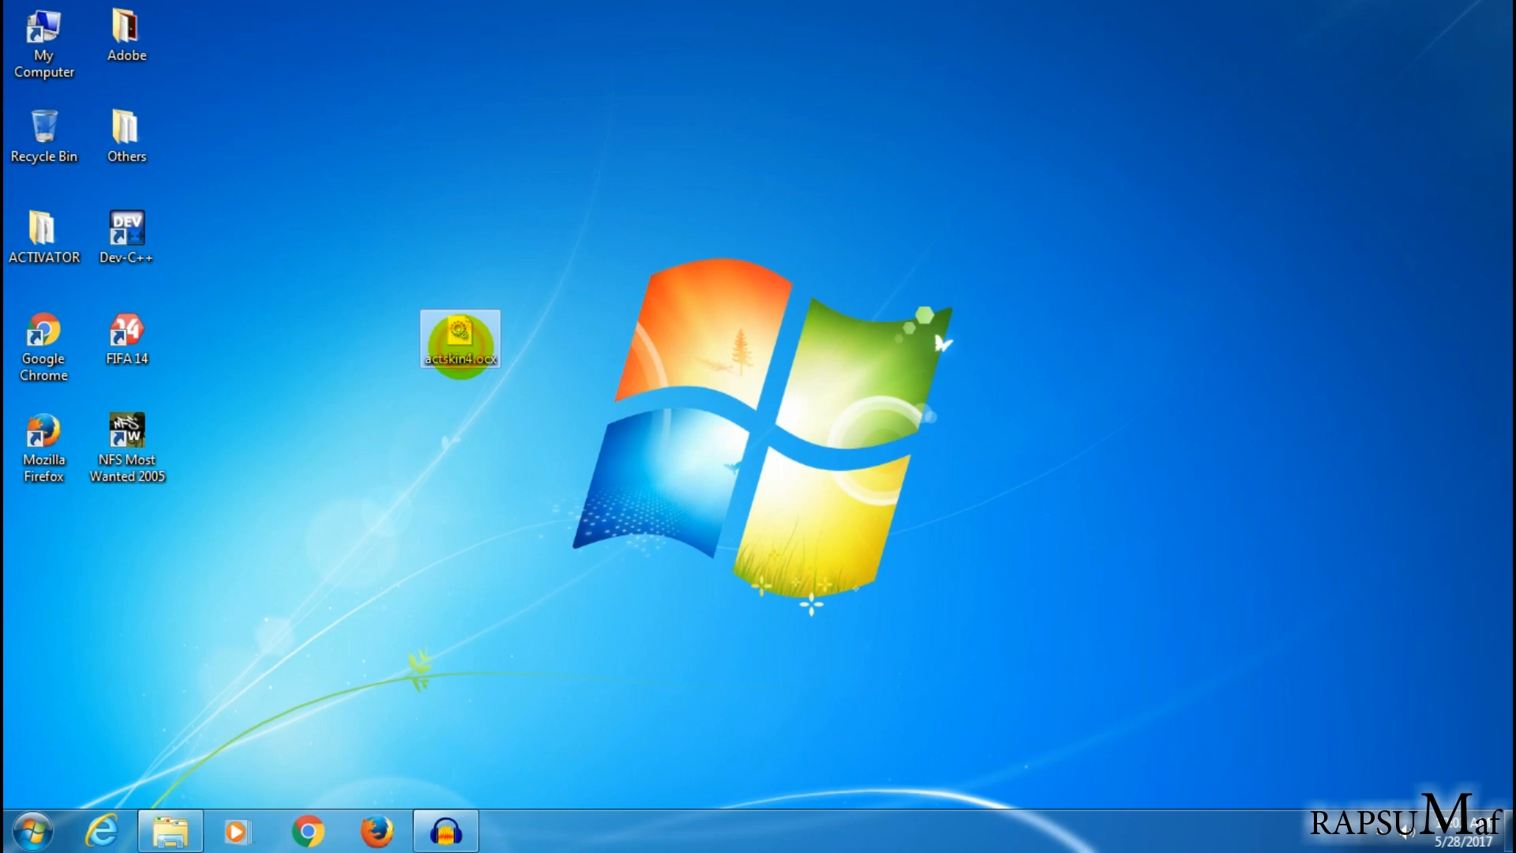
right_click(461, 344)
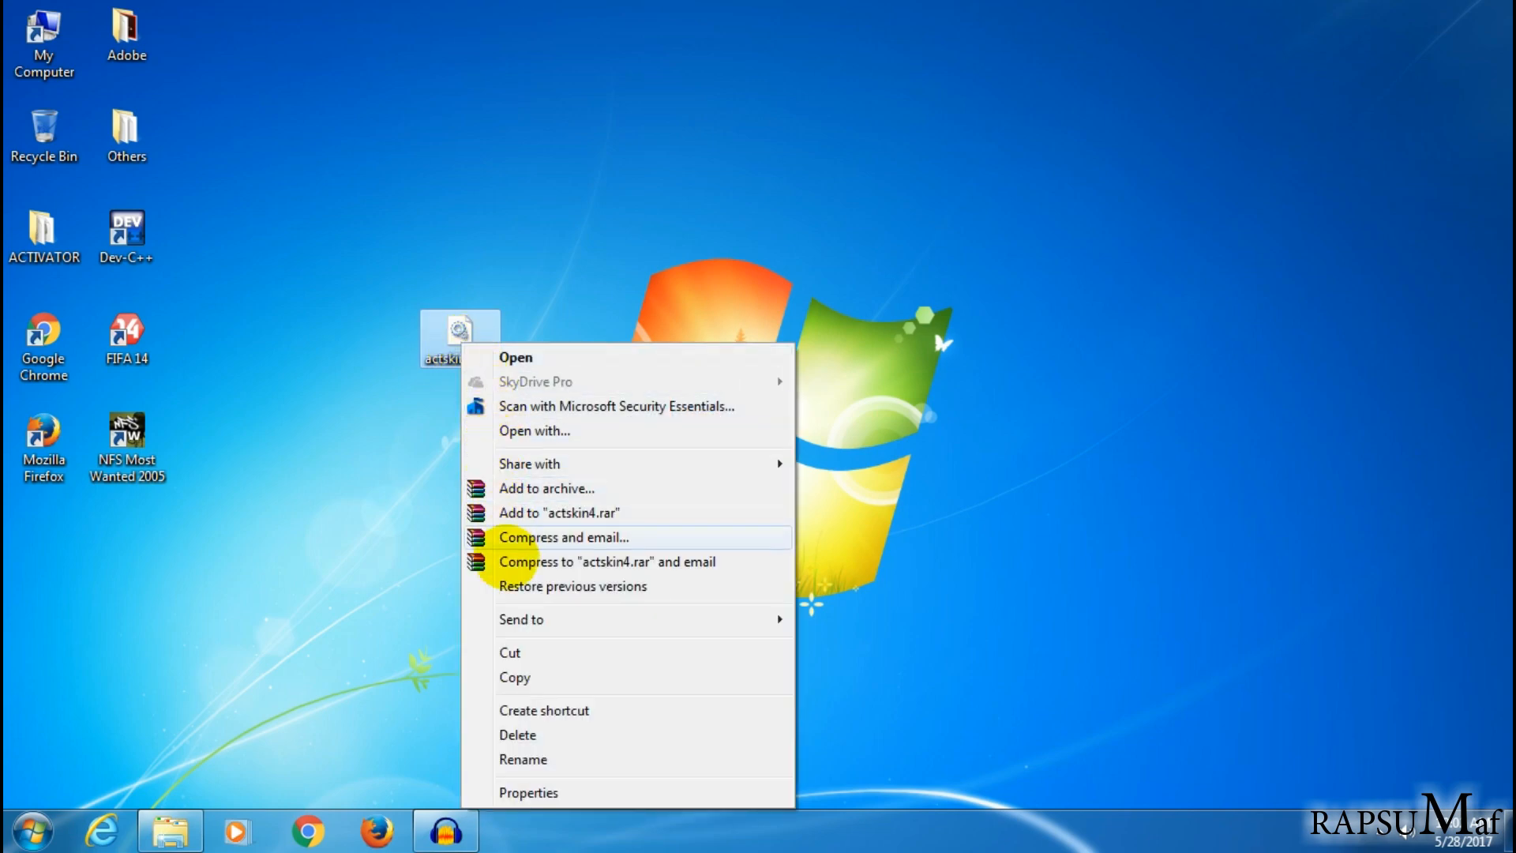
click(521, 678)
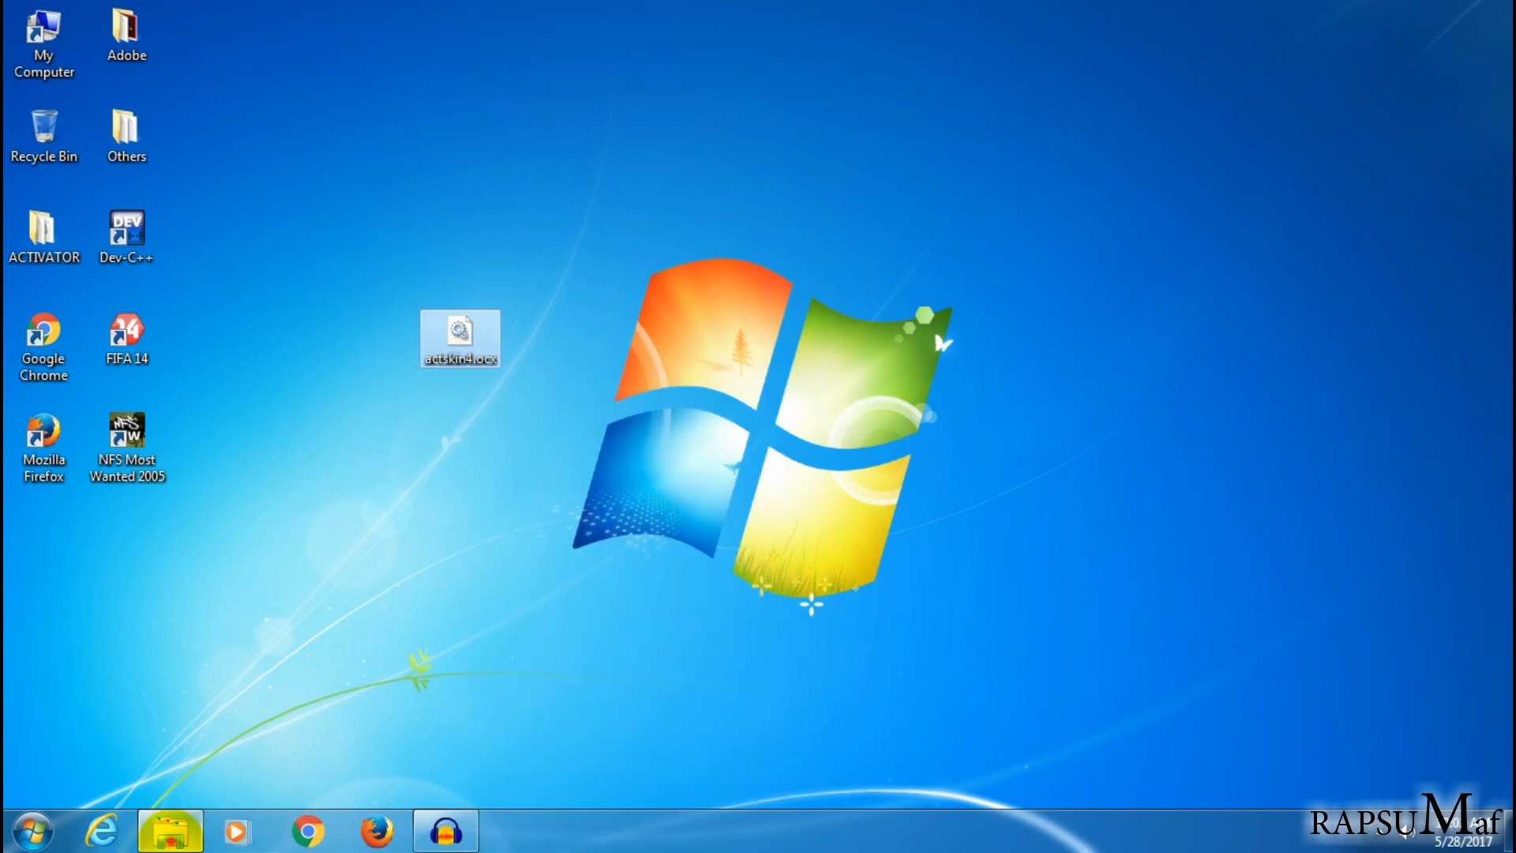
Paste actskin4.ocx into C:\Windows\System32, granting administrator permission via Continue.
click(172, 830)
right_click(216, 491)
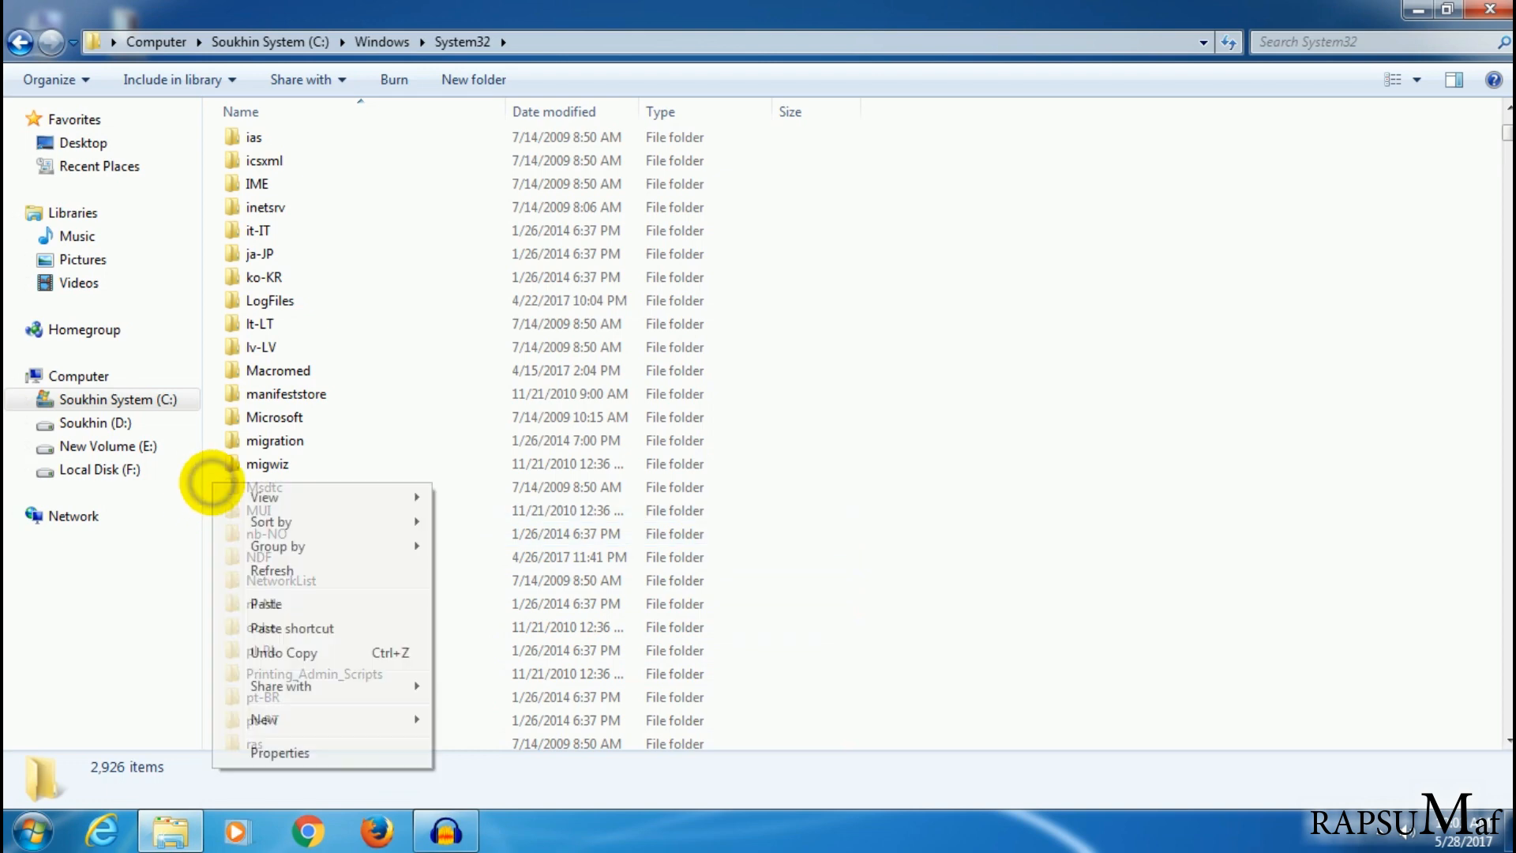
click(265, 605)
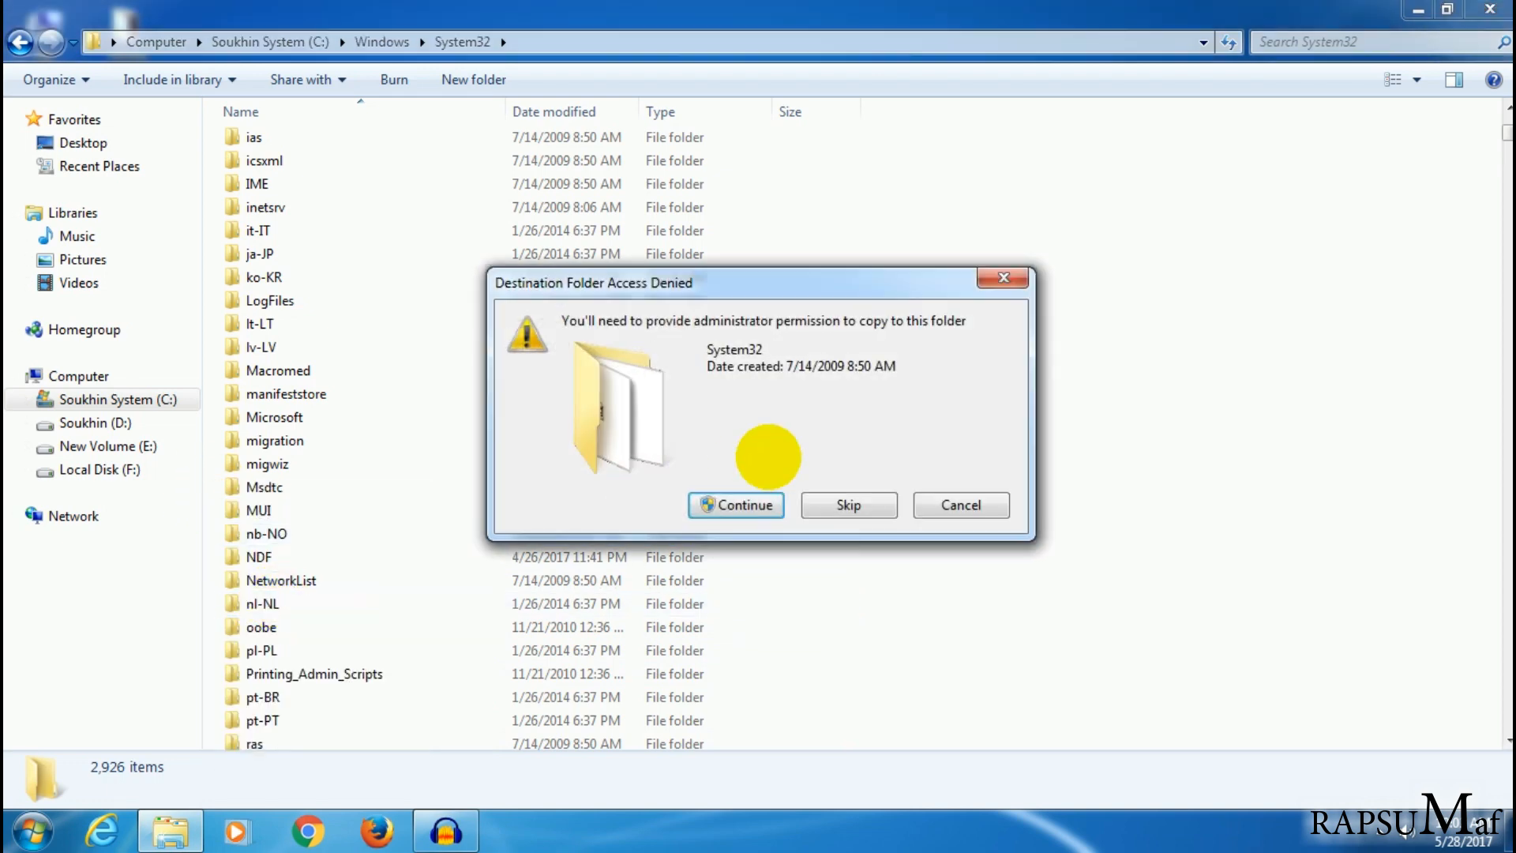
click(744, 497)
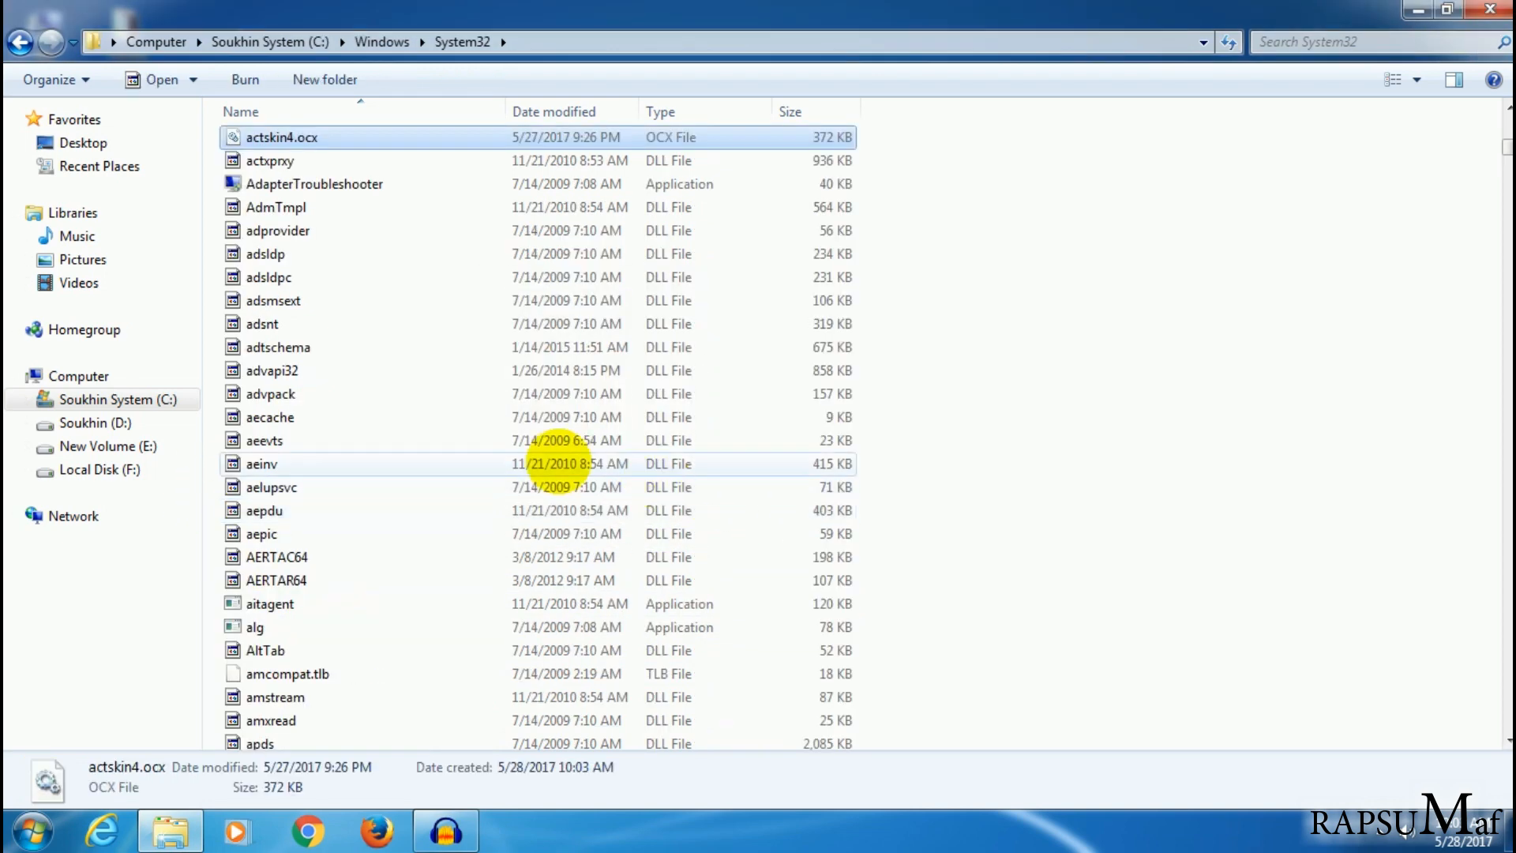
Paste actskin4.ocx into C:\Windows\SysWOW64 with administrator permission, then close Explorer.
click(21, 41)
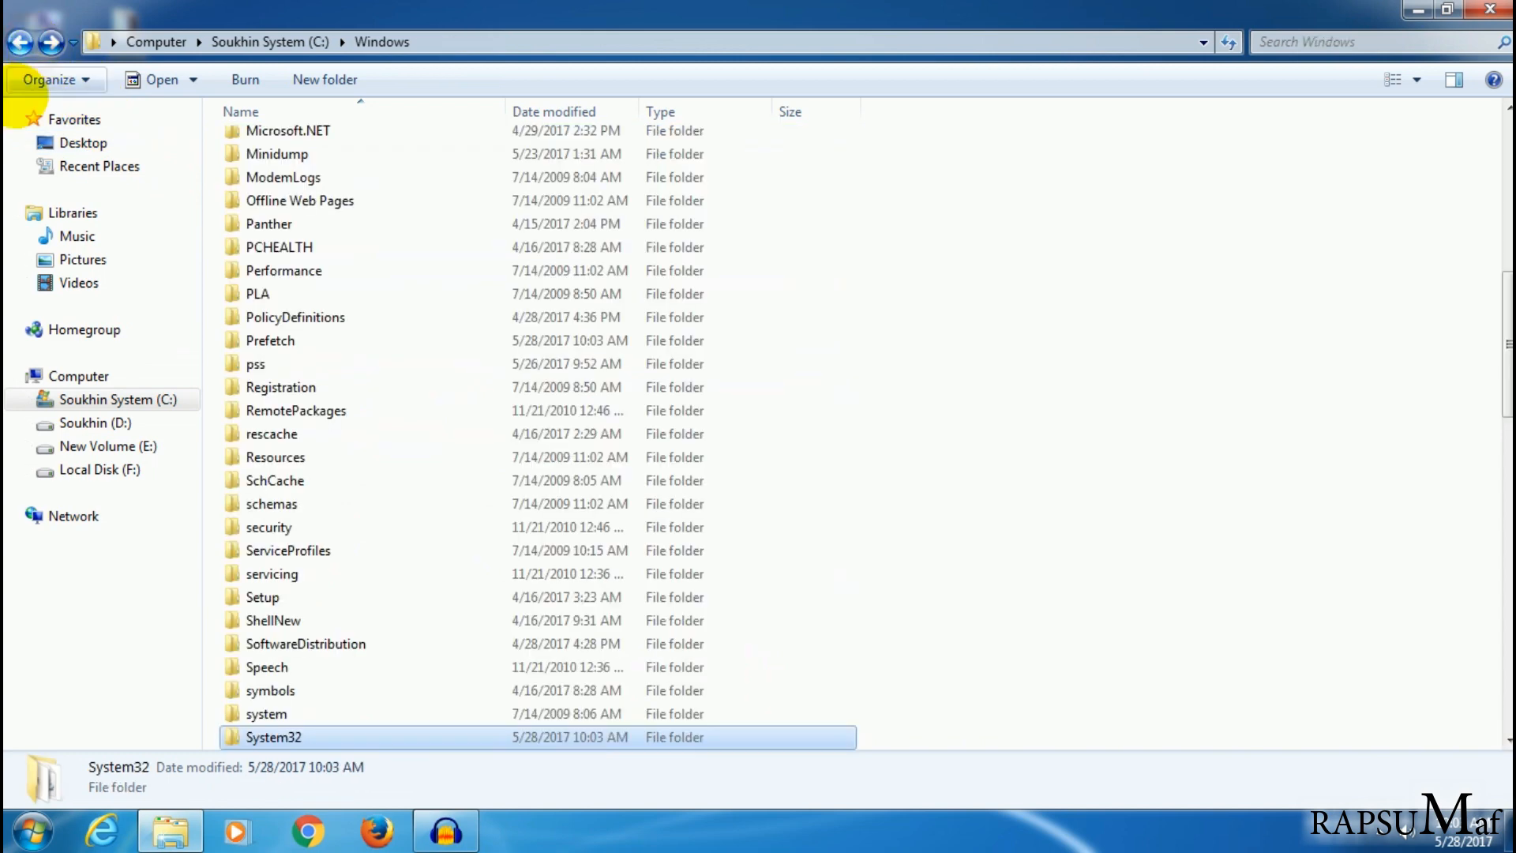
scroll(359, 521, down, 1)
scroll(297, 510, down, 1)
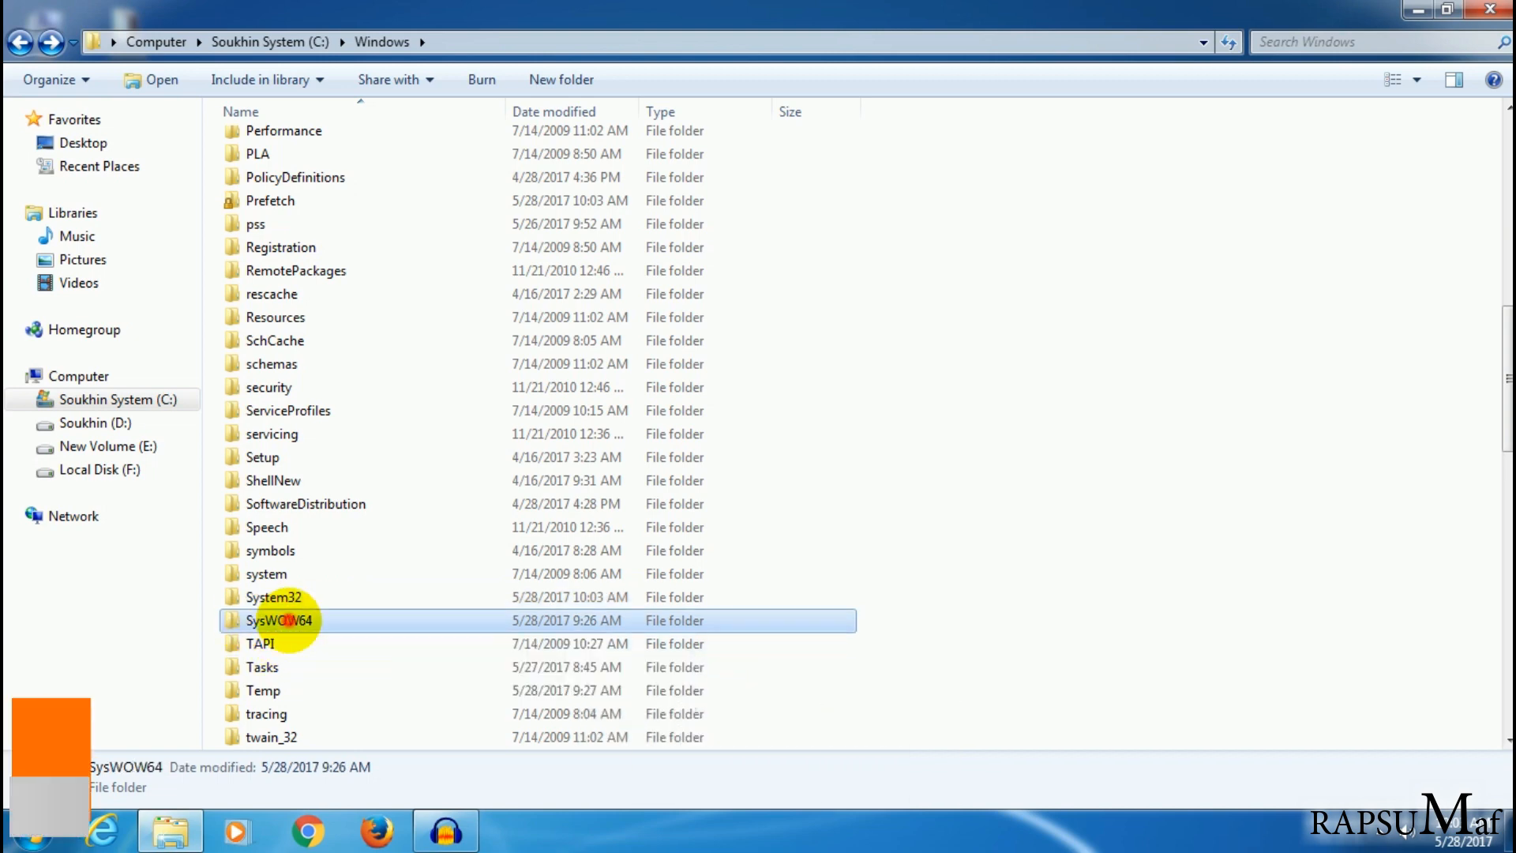
double_click(279, 622)
right_click(208, 498)
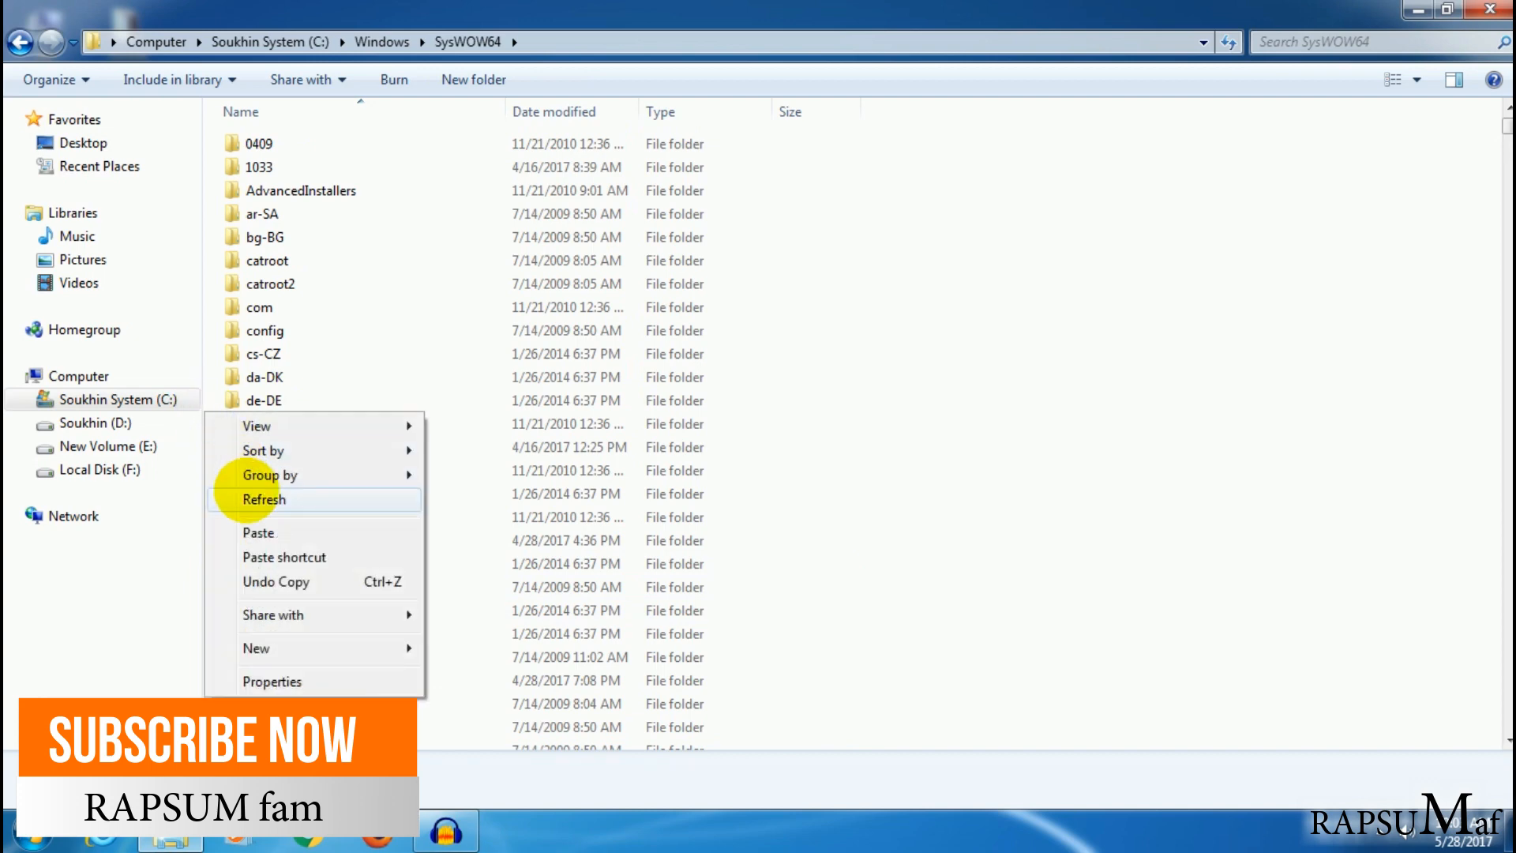
click(254, 528)
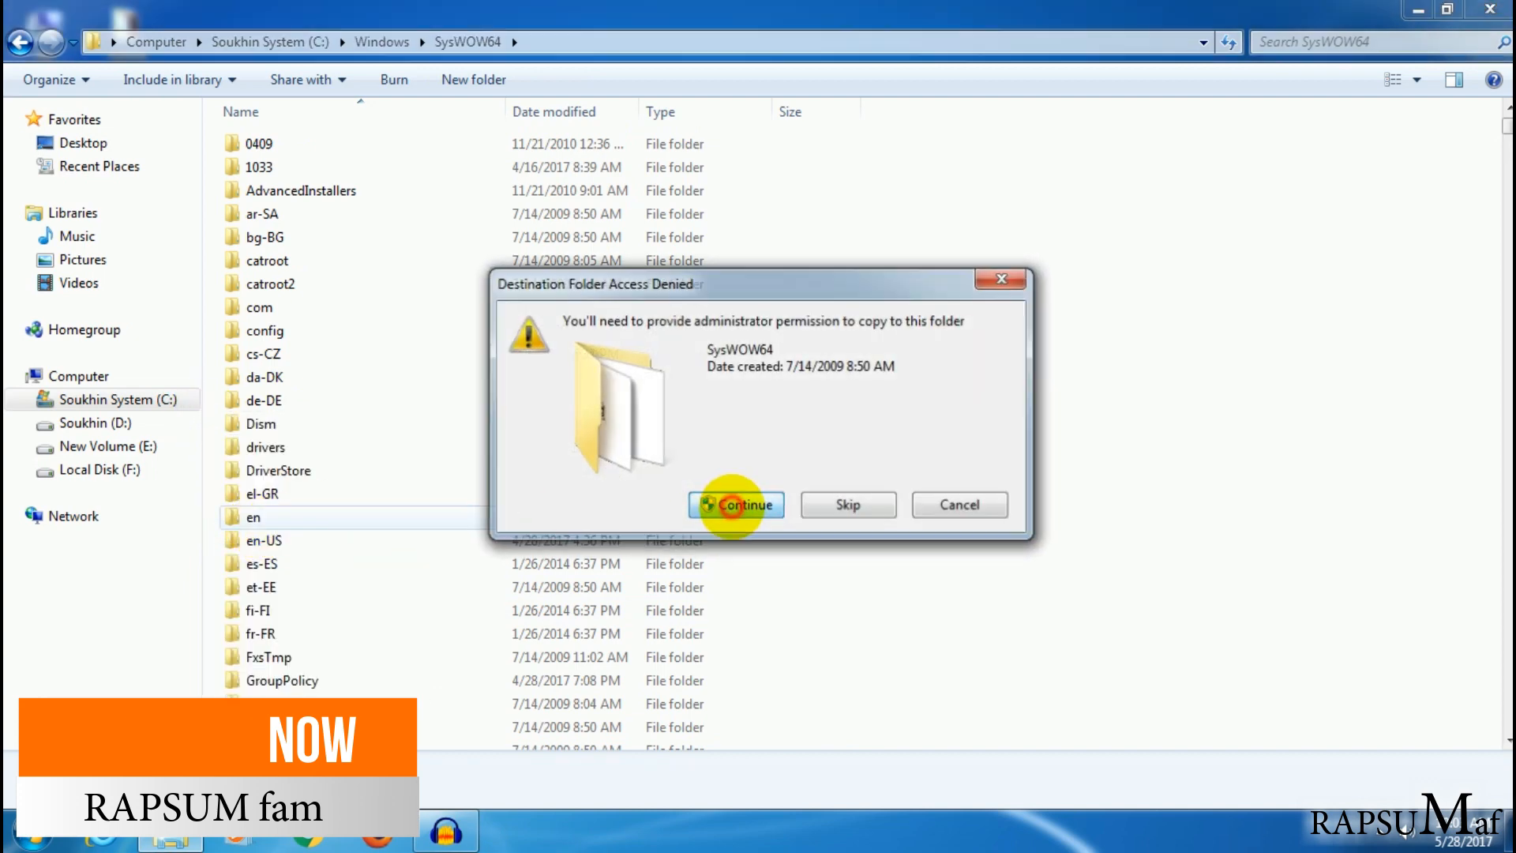
click(735, 505)
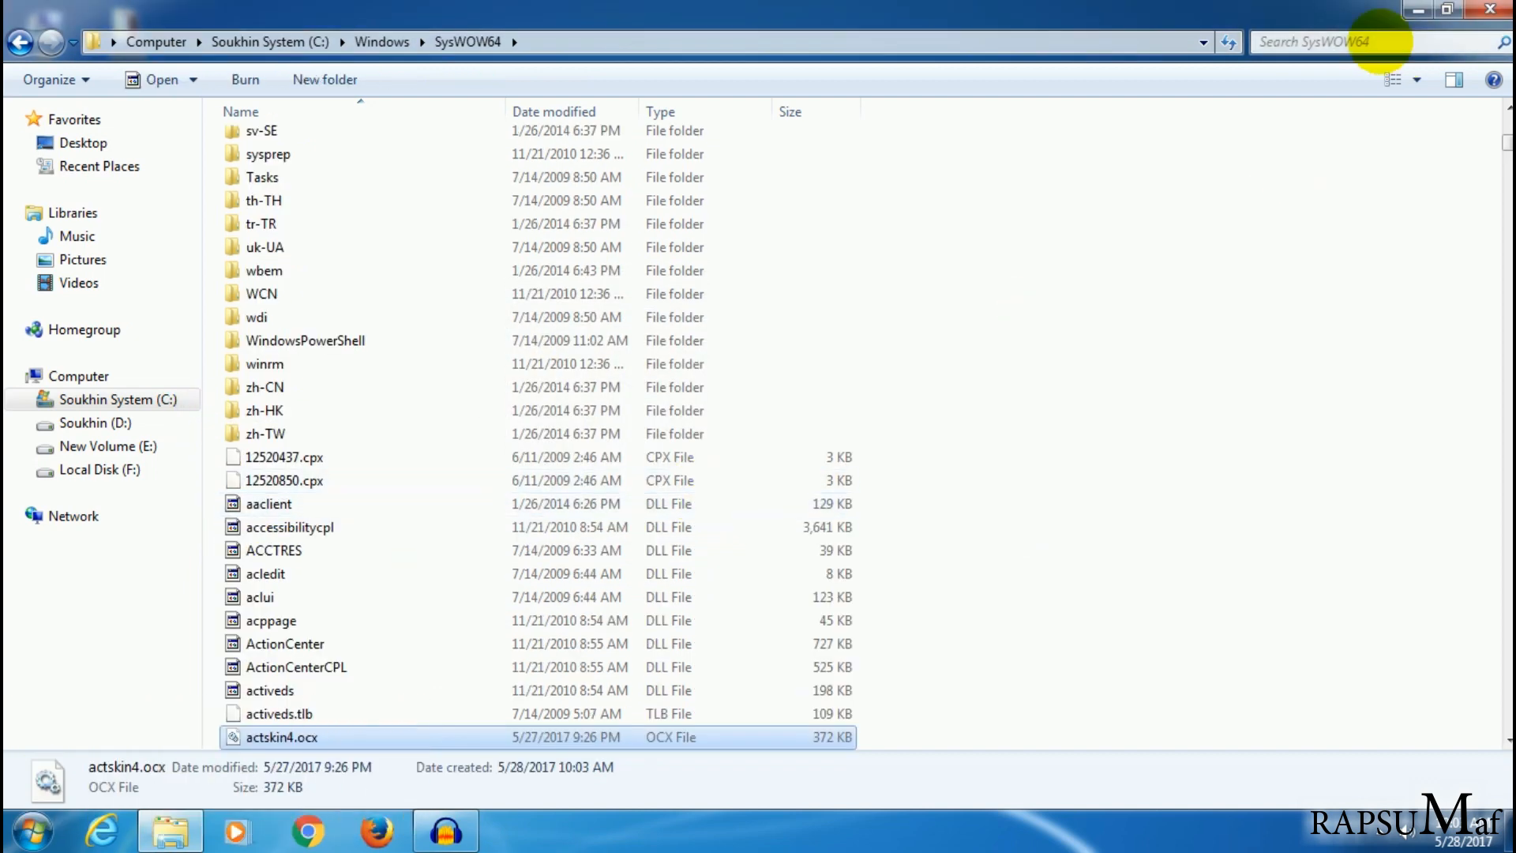
click(1490, 11)
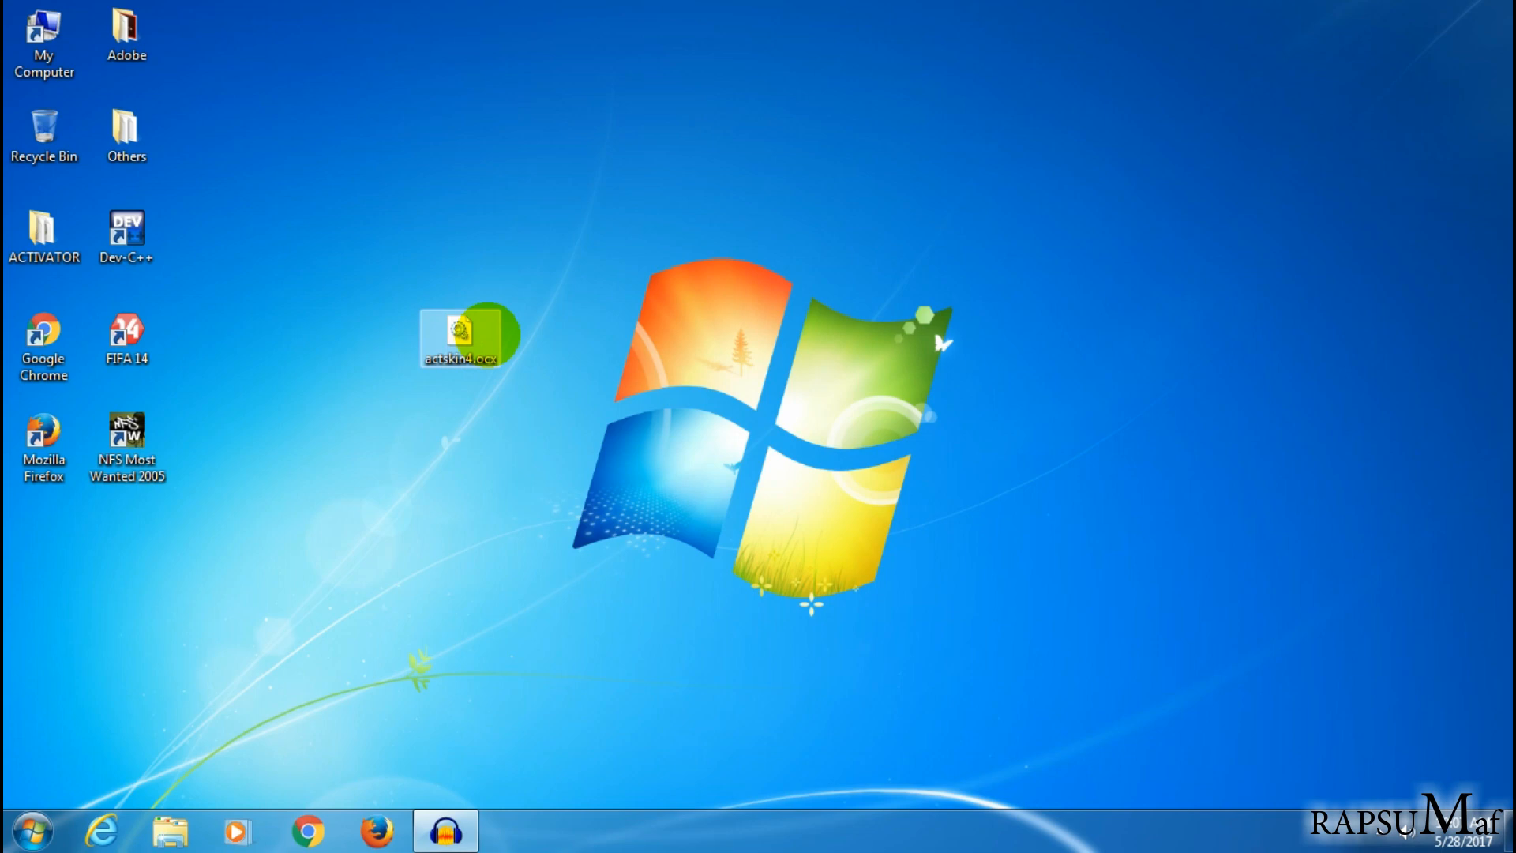
Search the Start menu for cmd and run Command Prompt as administrator.
click(26, 829)
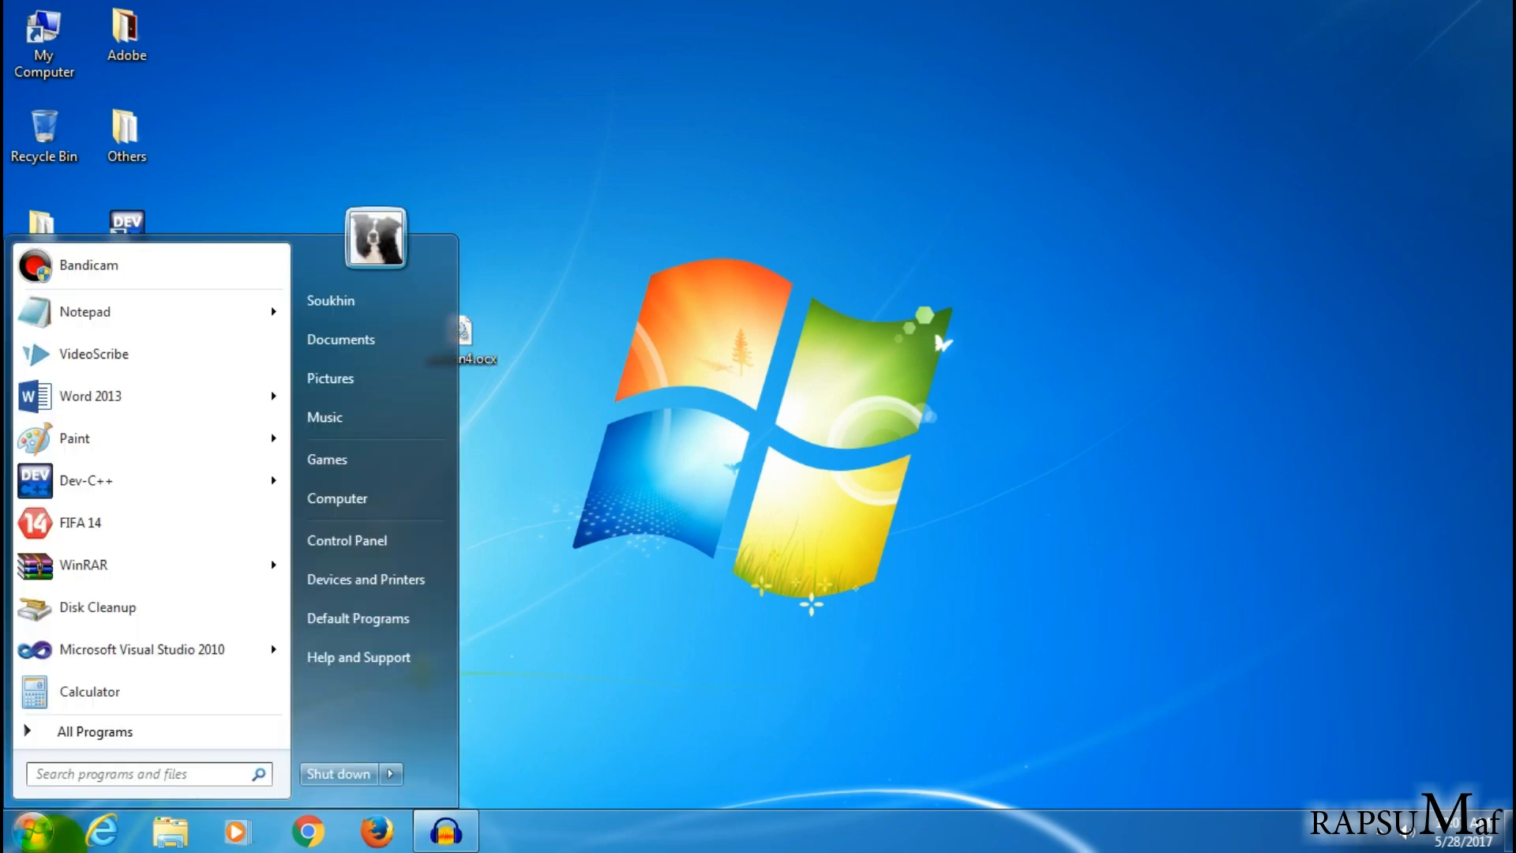
click(71, 776)
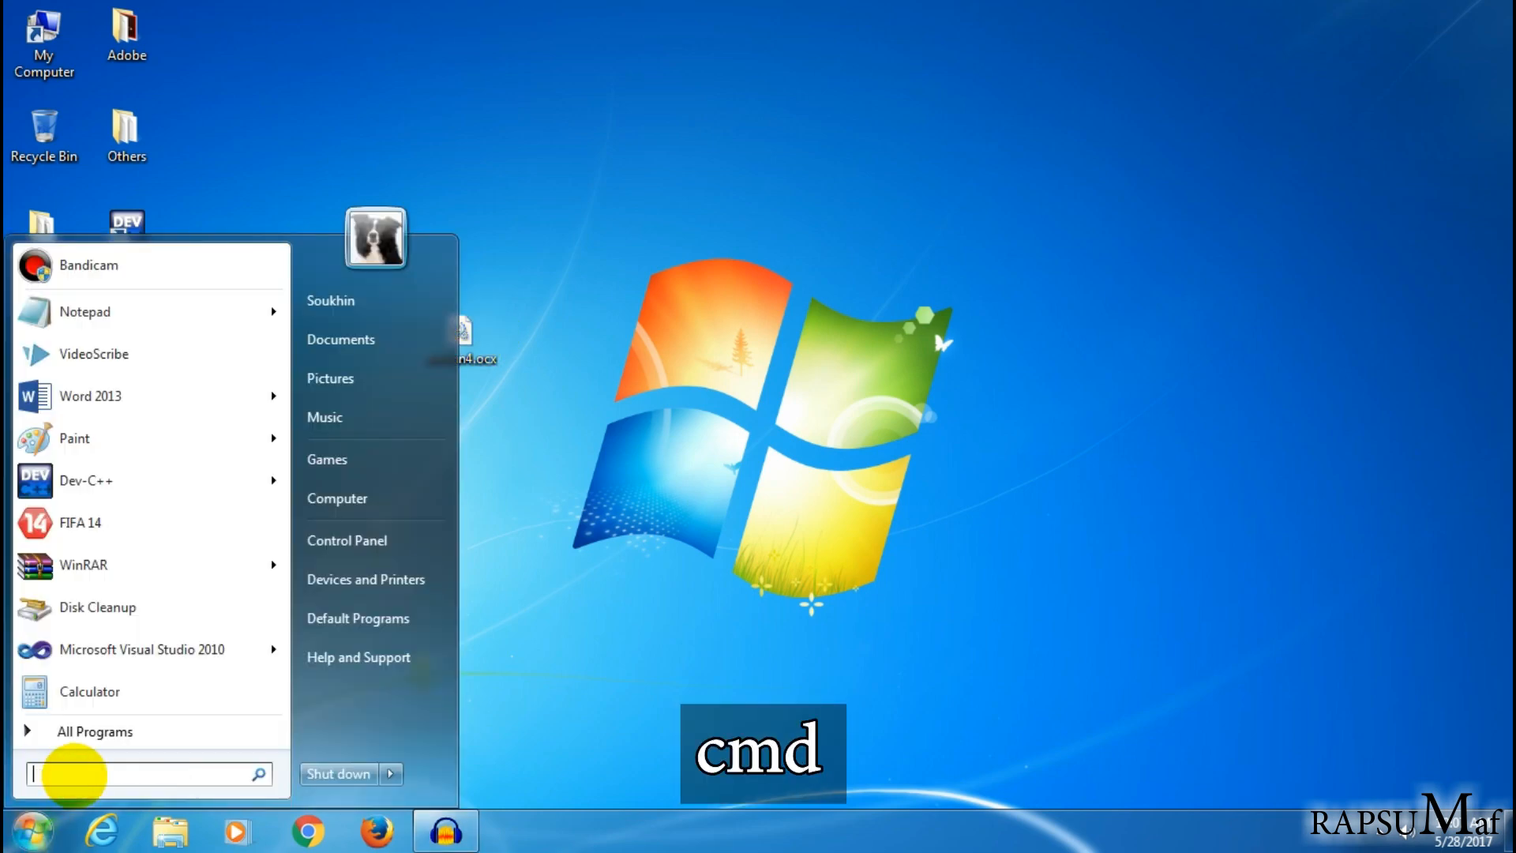
text(cmd)
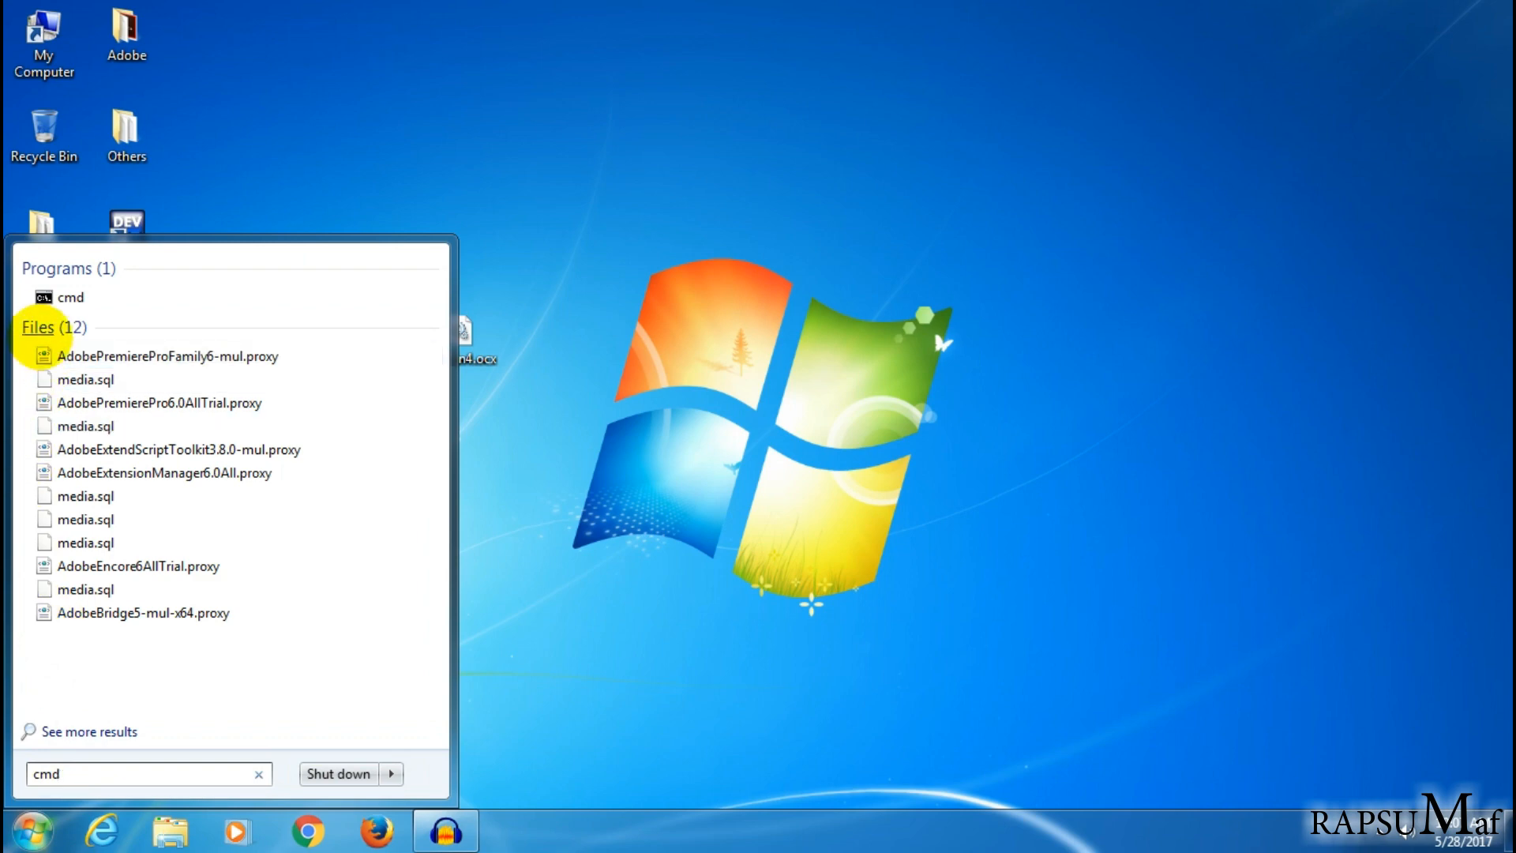
right_click(71, 298)
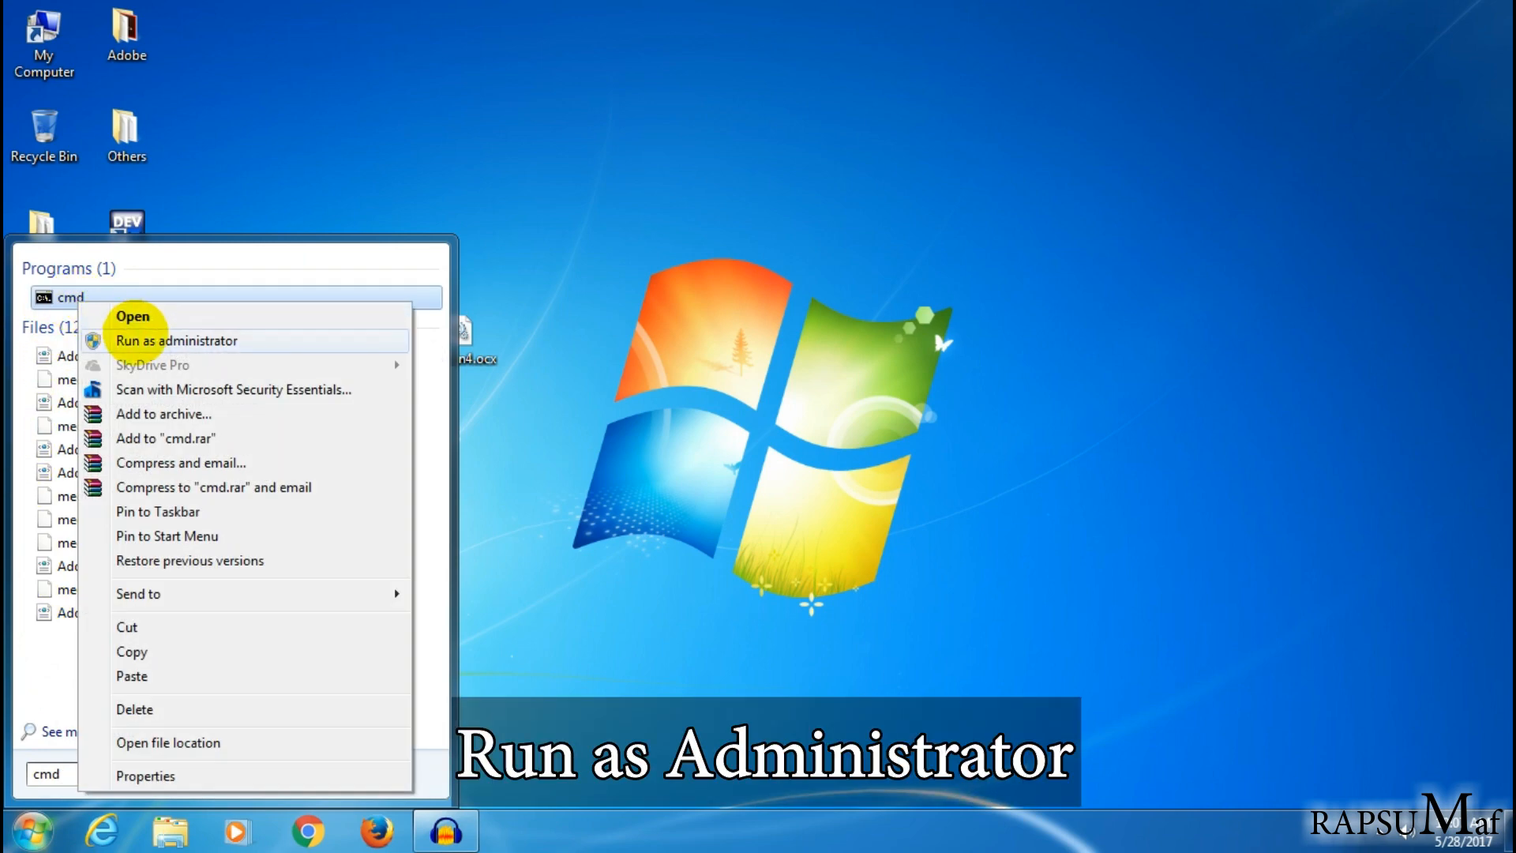
click(137, 339)
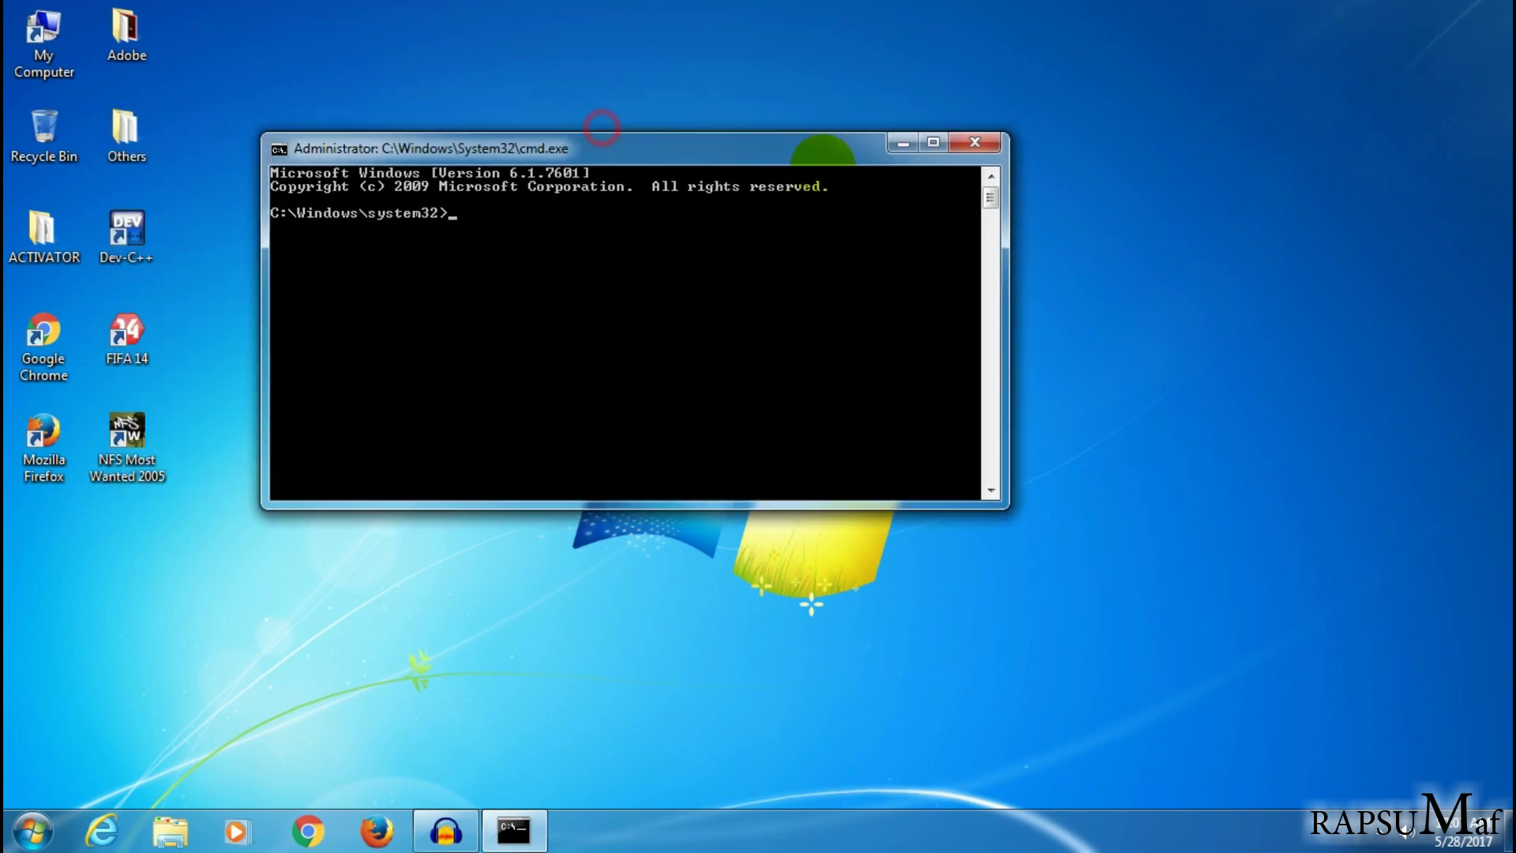
Centre the cmd window and copy the full name actskin4.ocx from the desktop icon's rename box.
drag(602, 125, 1016, 193)
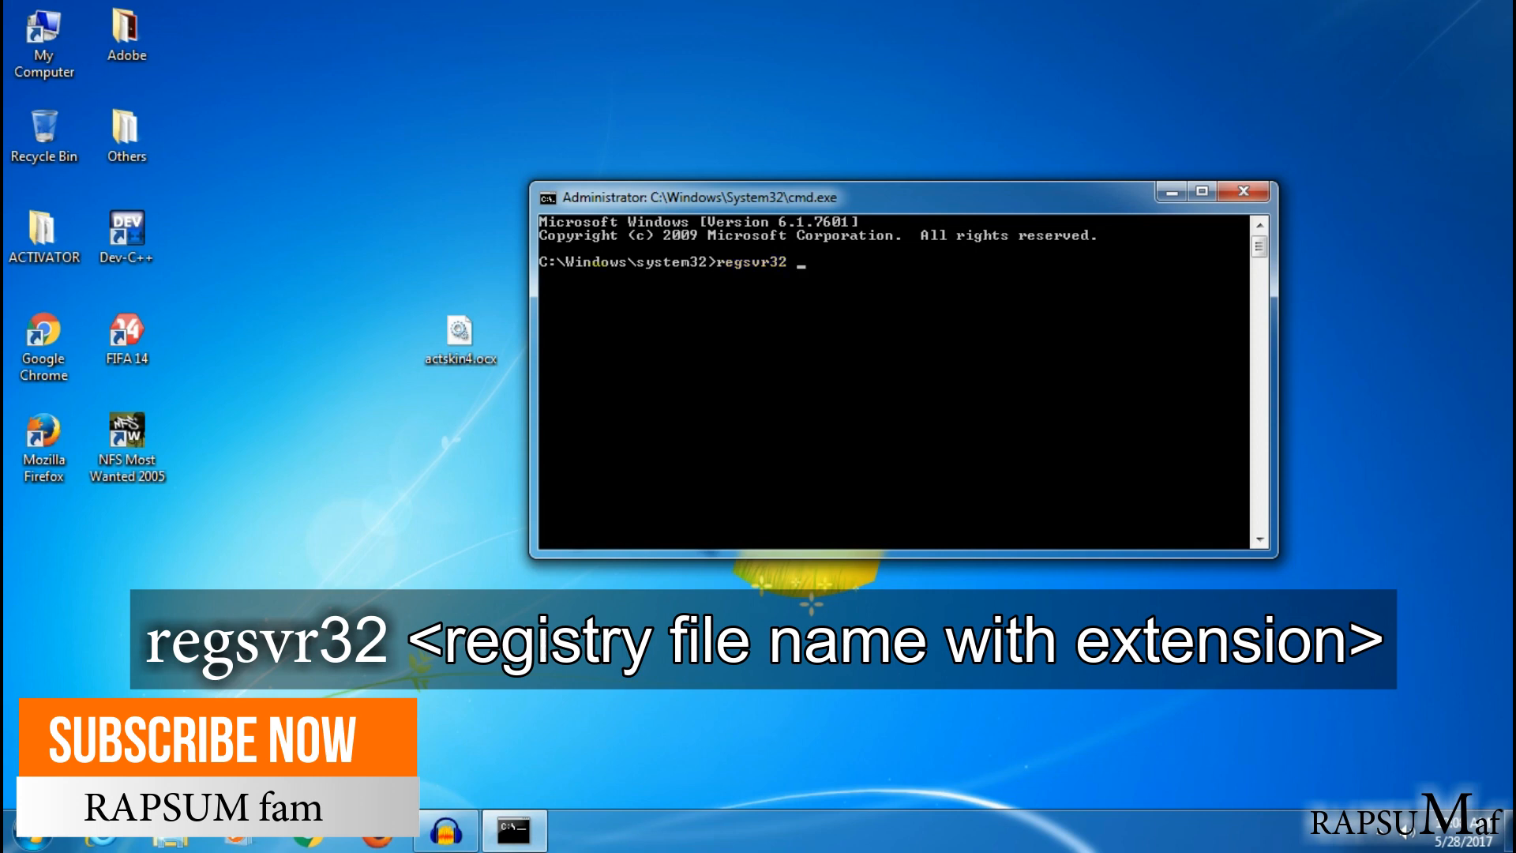
click(461, 338)
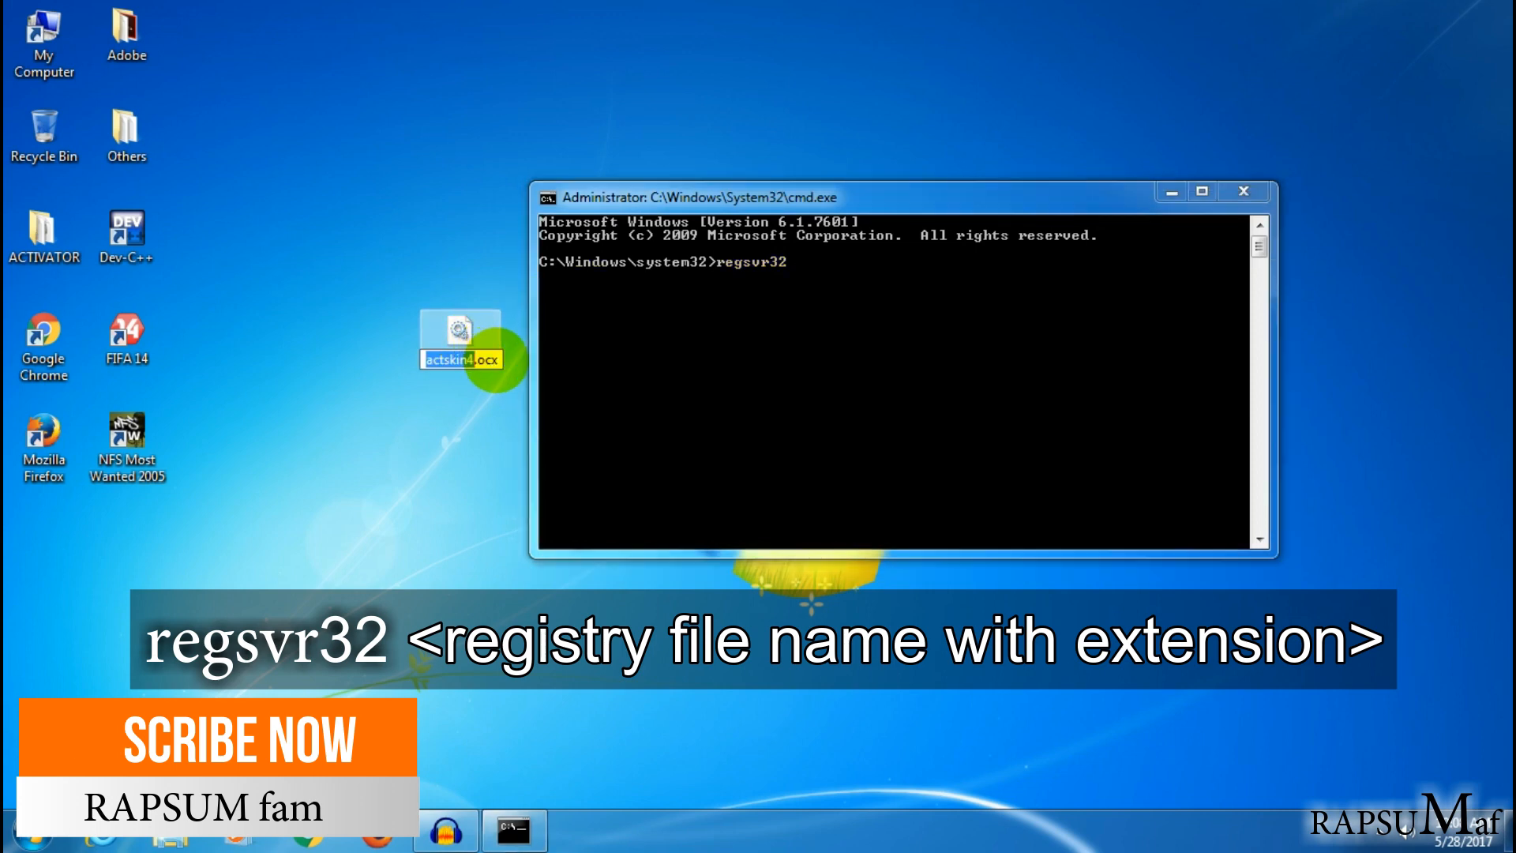
drag(497, 359, 414, 355)
right_click(426, 358)
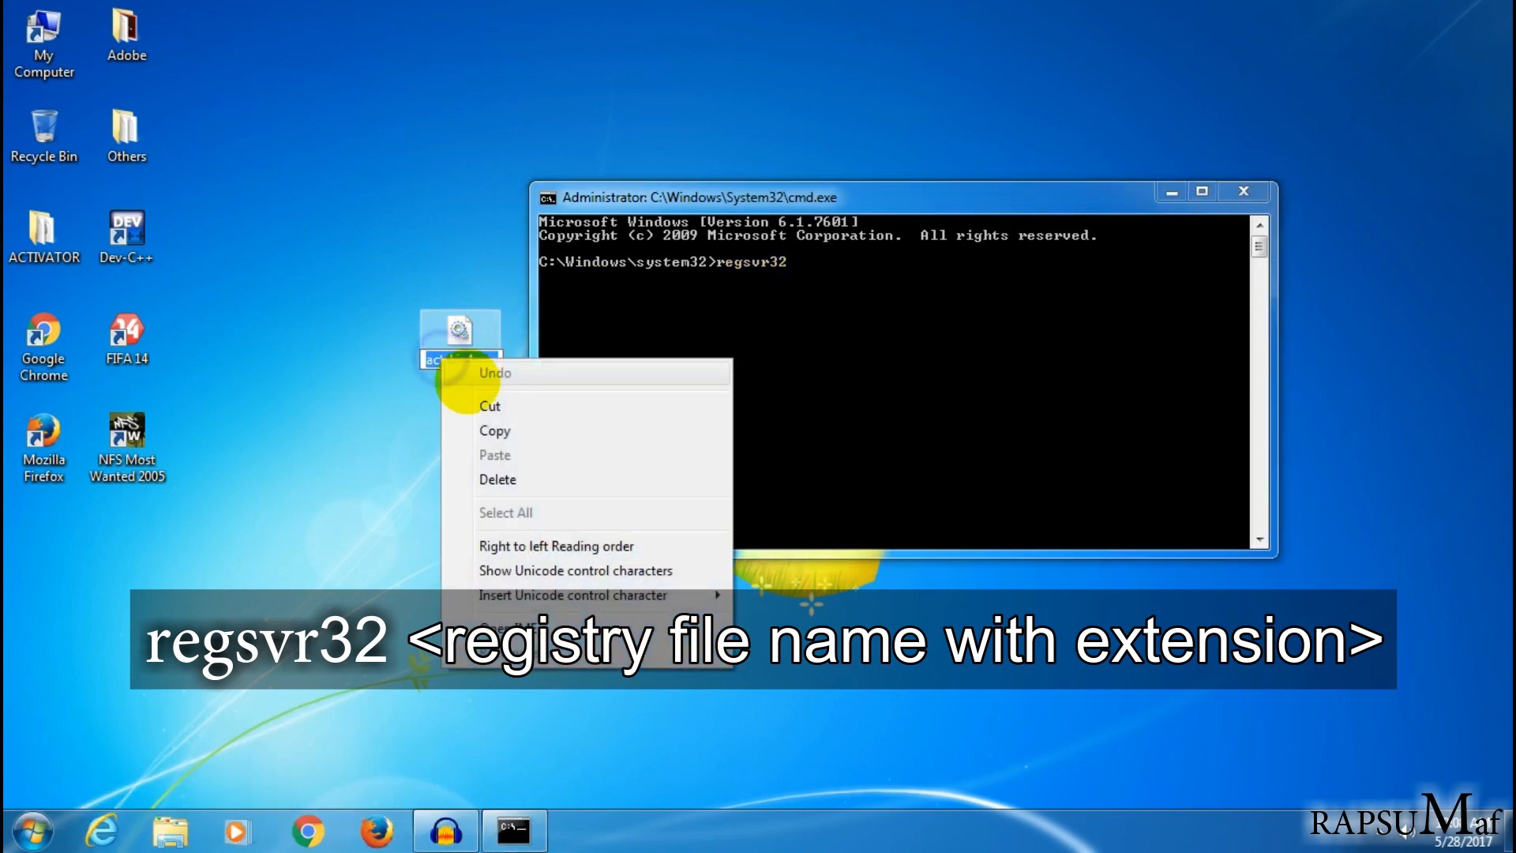
click(501, 430)
Paste actskin4.ocx after regsvr32 in the admin Command Prompt to form the registration command.
right_click(872, 288)
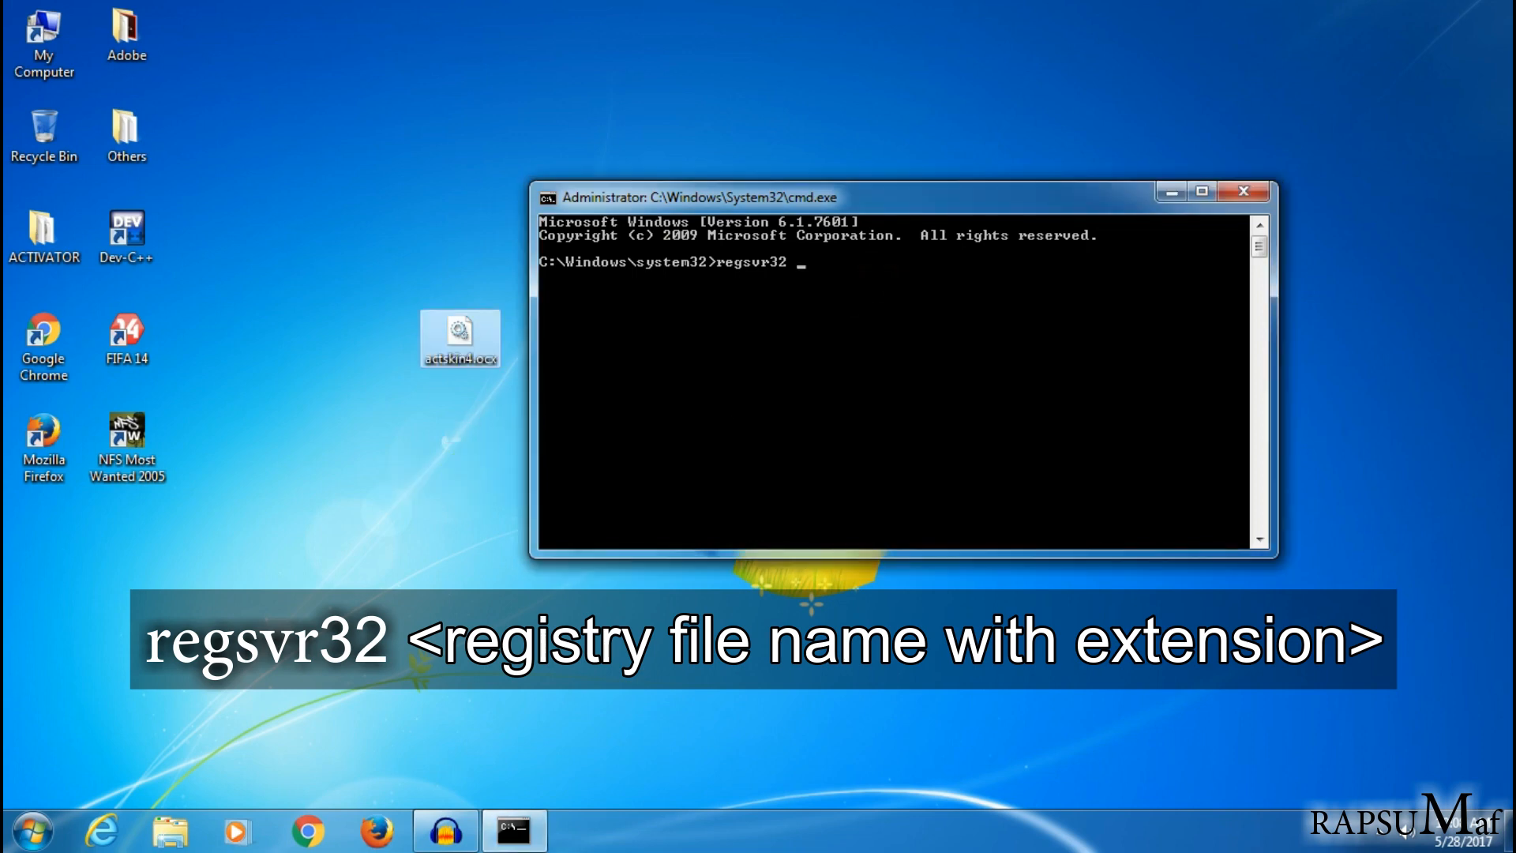
right_click(871, 273)
click(901, 328)
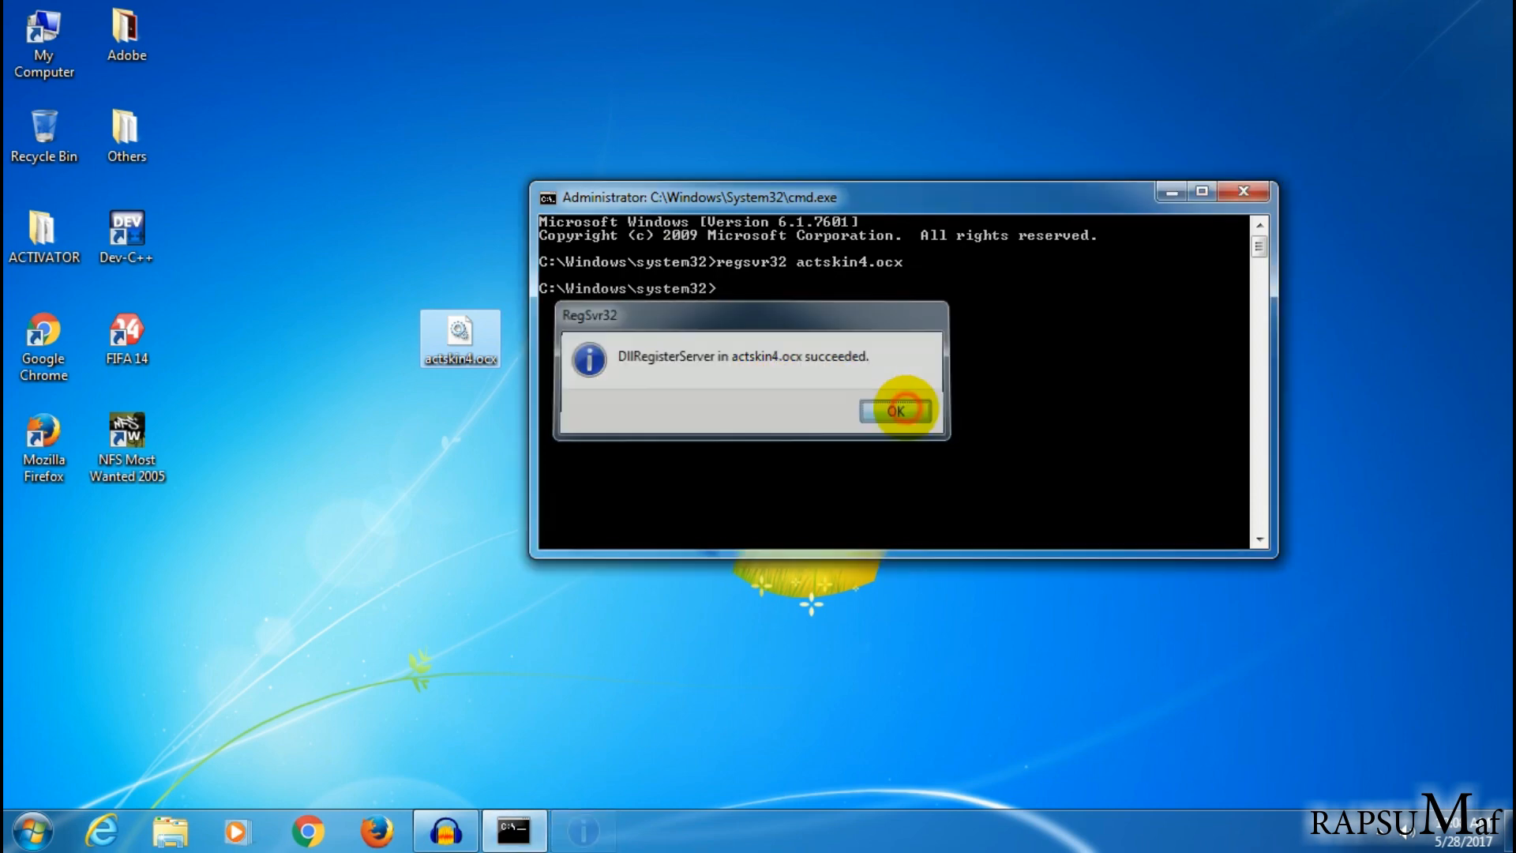
Dismiss the RegSvr32 success dialog, close Command Prompt and deselect on the desktop.
click(898, 411)
click(1244, 191)
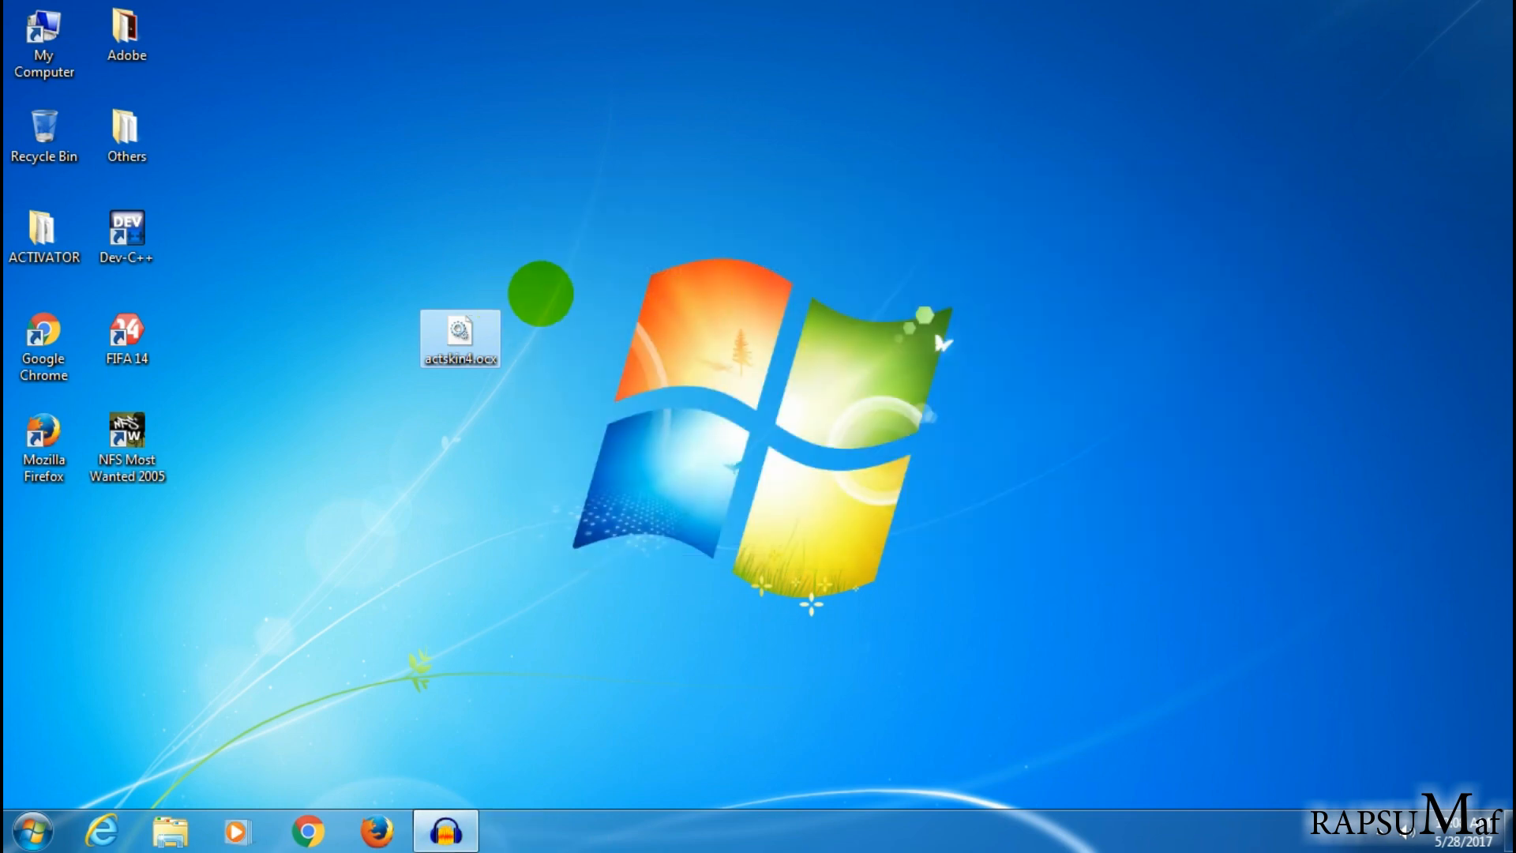
click(542, 294)
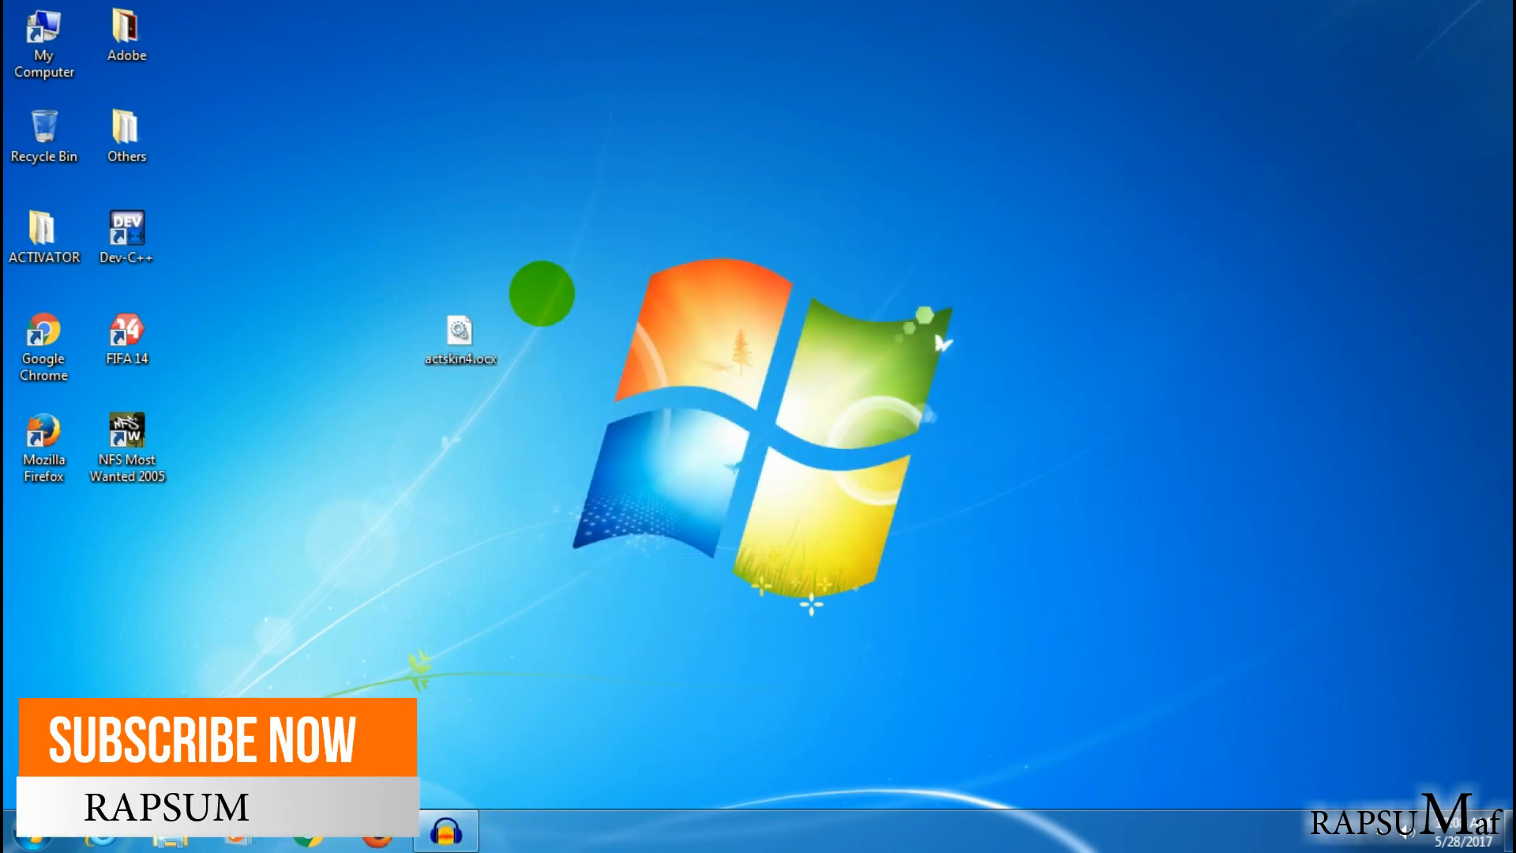